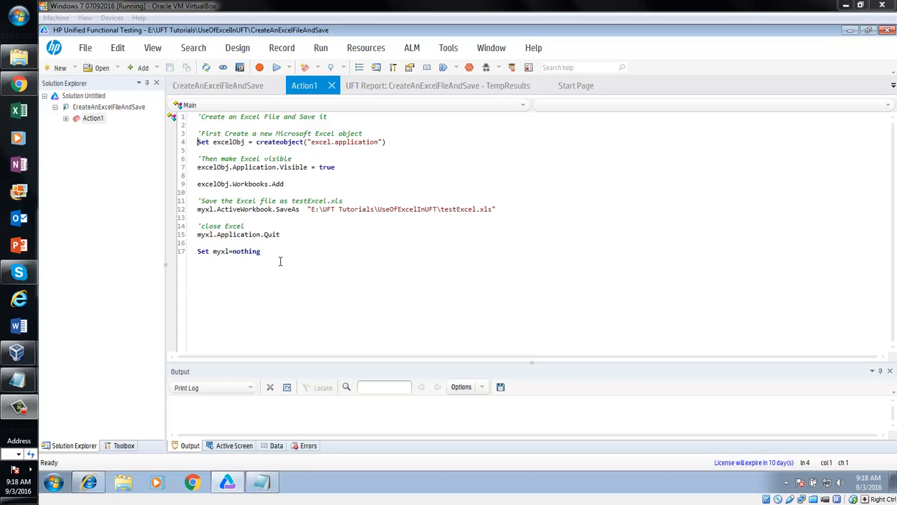
Run the CreateAnExcelFileAndSave test with results written to the temporary folder, and stop it at the run error on line 4.
drag(280, 262, 197, 117)
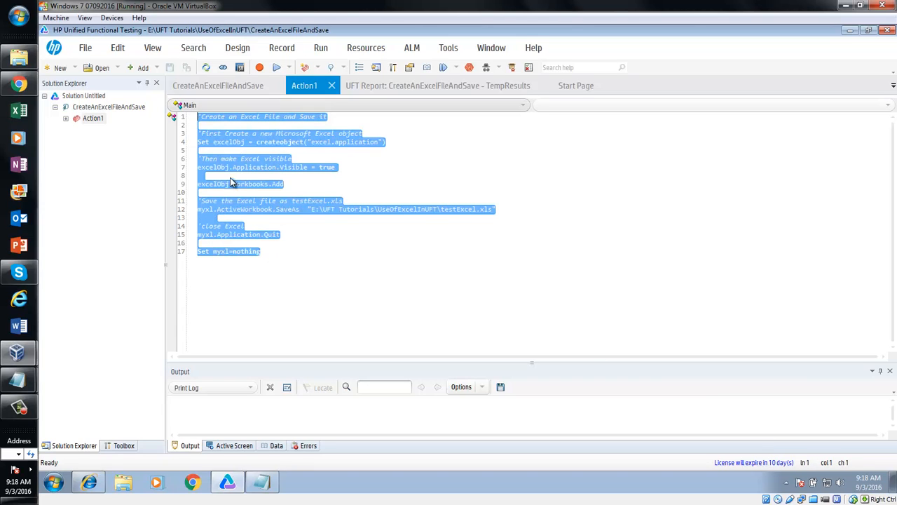
click(293, 269)
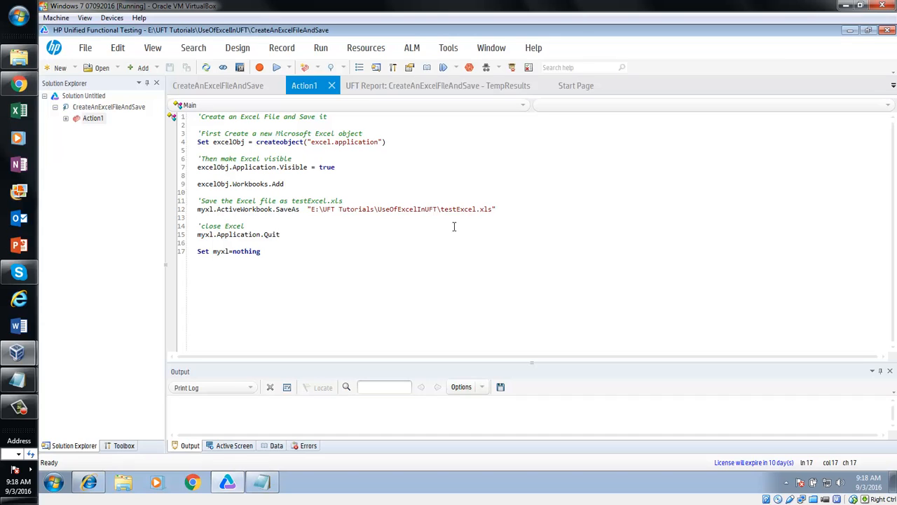
click(278, 68)
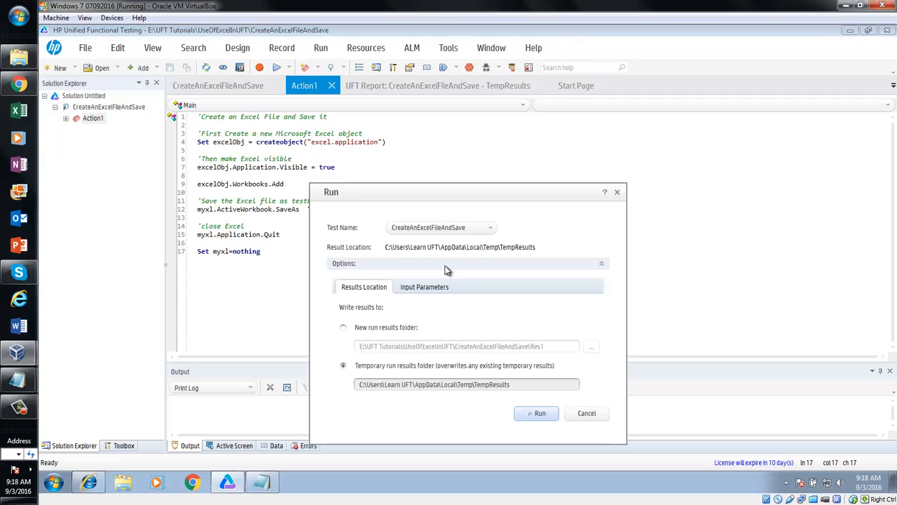
click(533, 414)
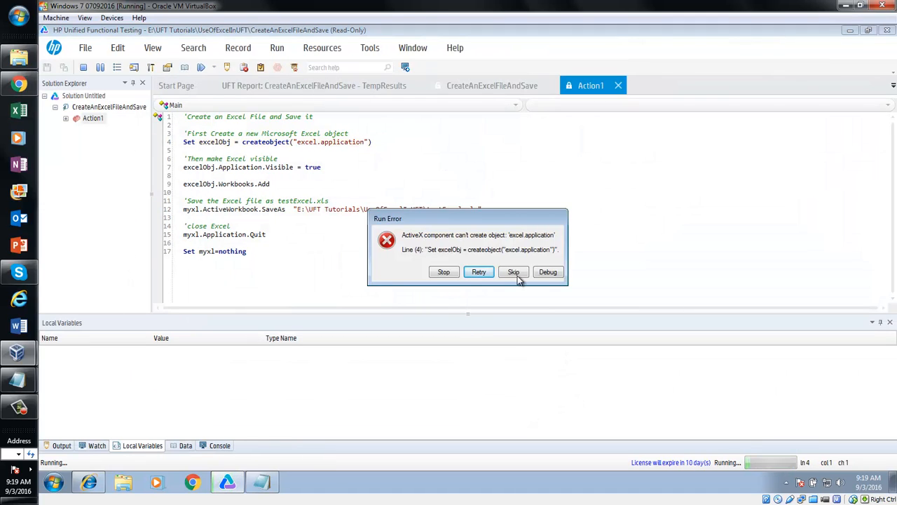
click(442, 273)
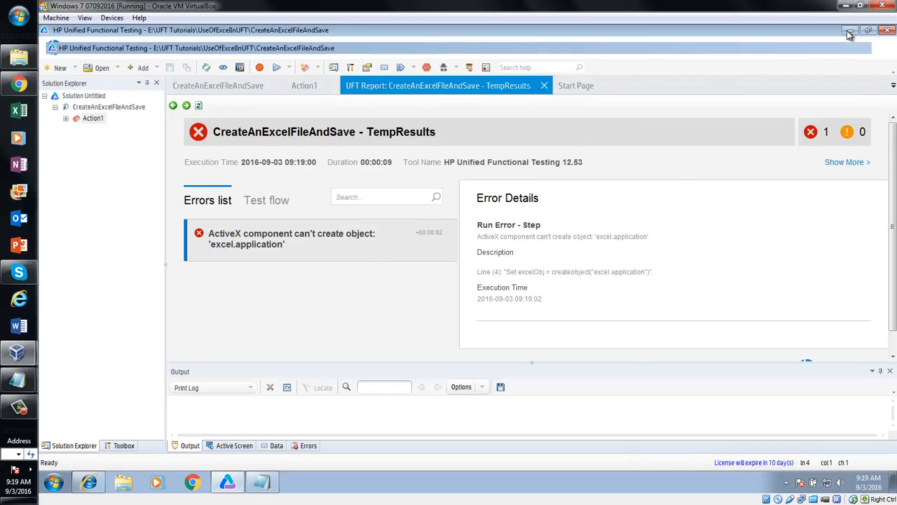
Check the virtual machine's desktop and installed programs for Microsoft Excel.
click(848, 31)
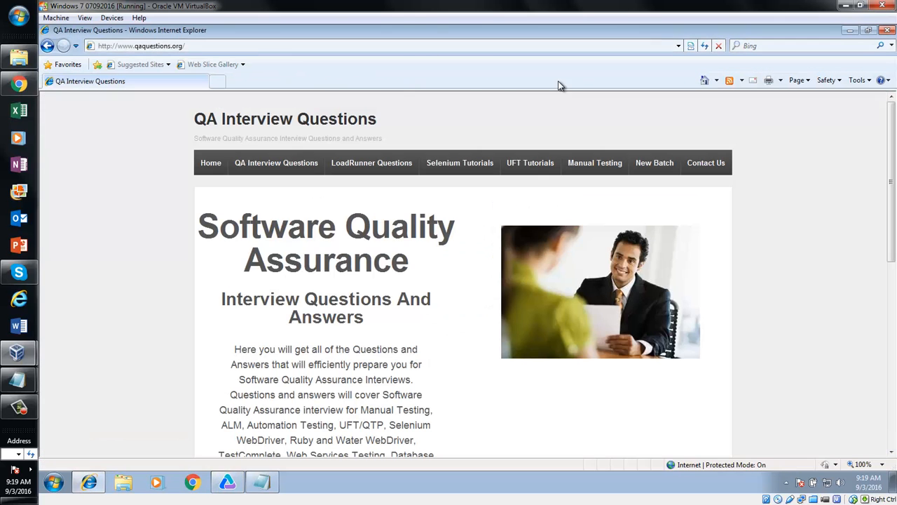
click(849, 30)
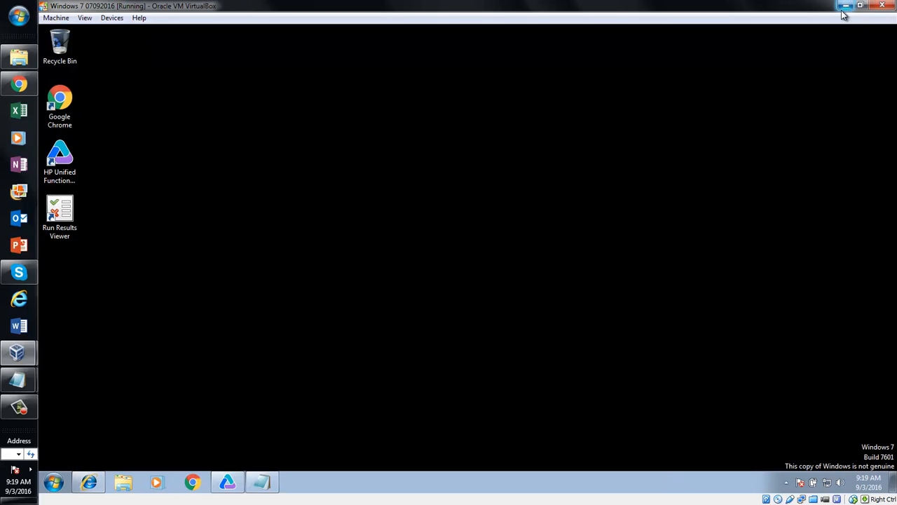
click(228, 483)
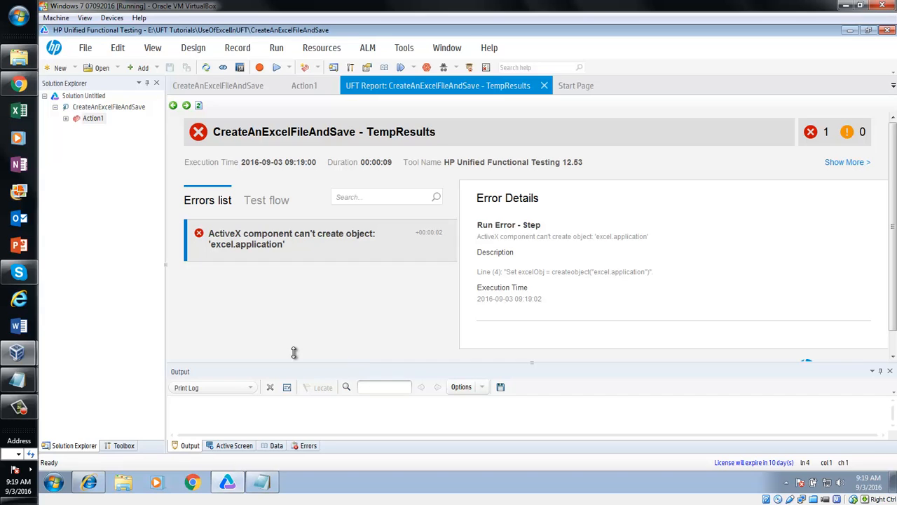
click(57, 482)
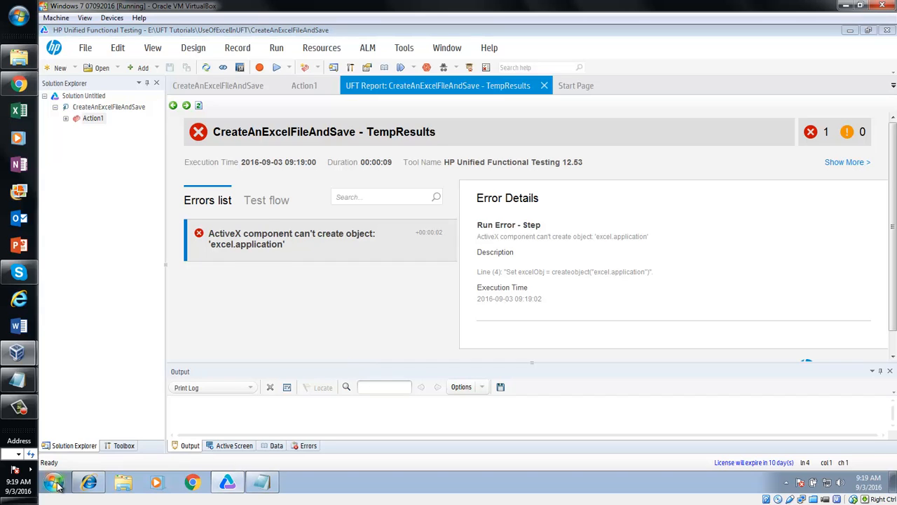
click(365, 324)
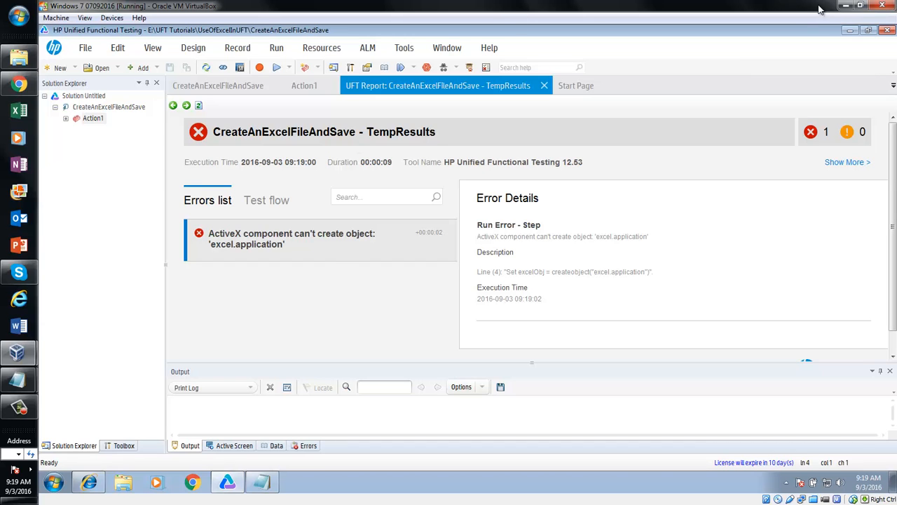
click(847, 5)
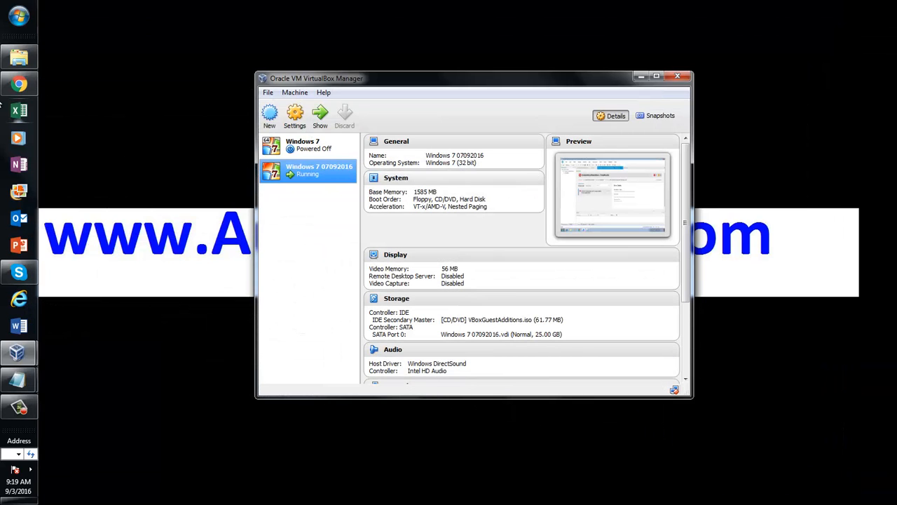
mouse_move(19, 91)
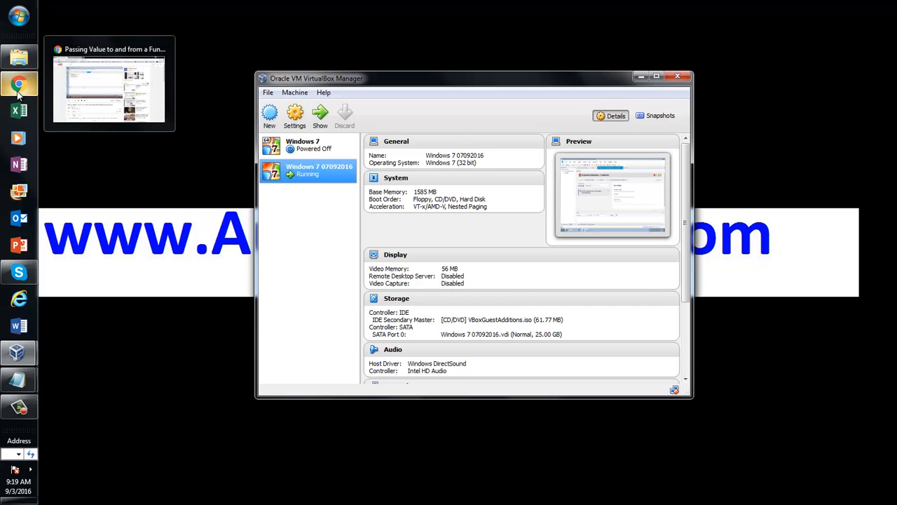
click(108, 85)
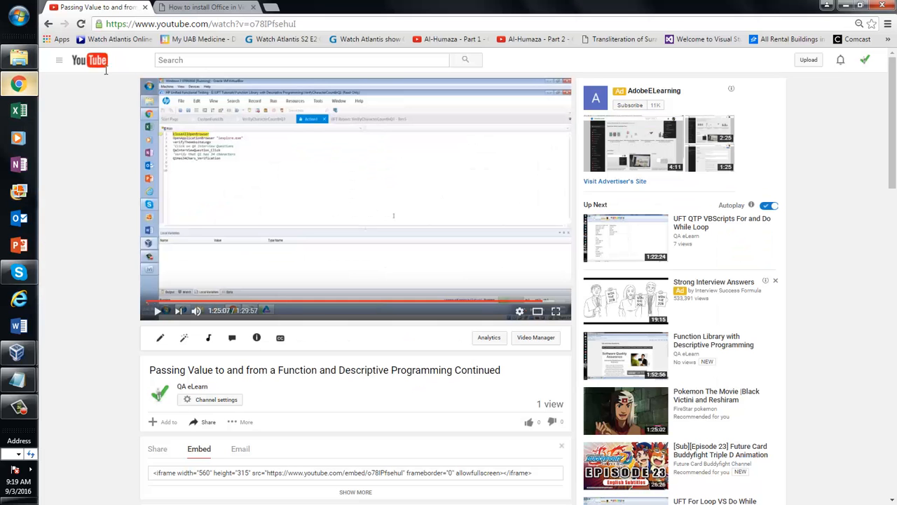
click(210, 8)
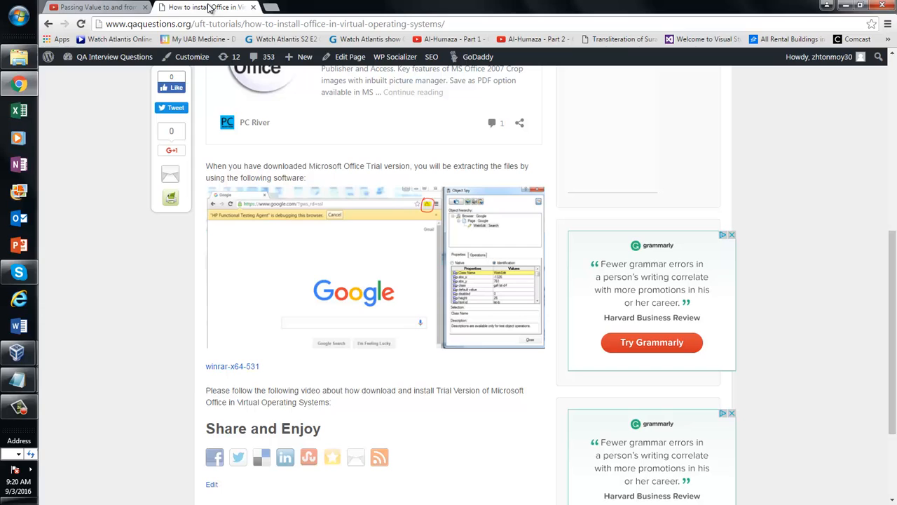
click(271, 9)
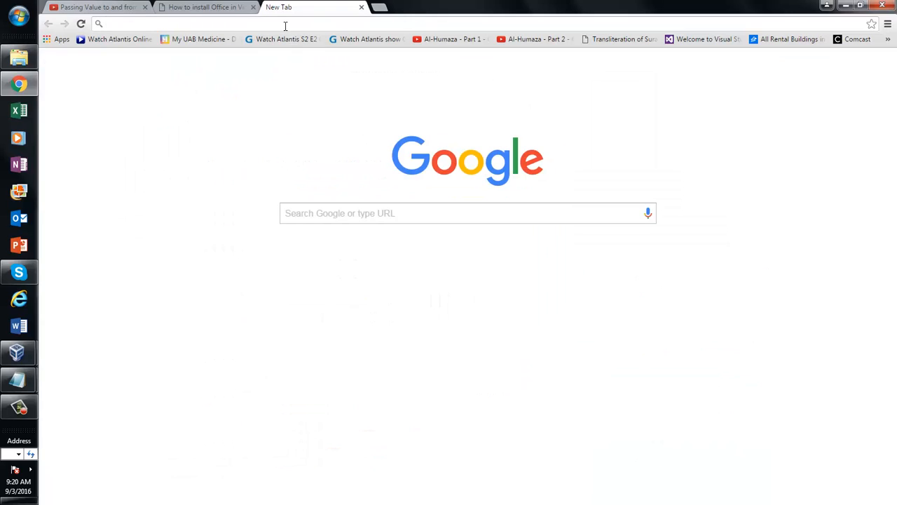
text(http://pcriver.com/officework/ms-office-2007-free-download/)
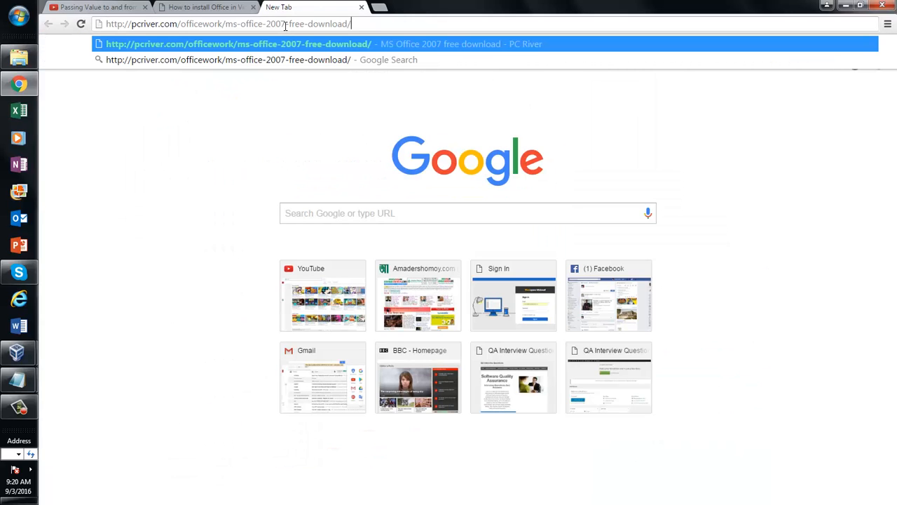
key(Return)
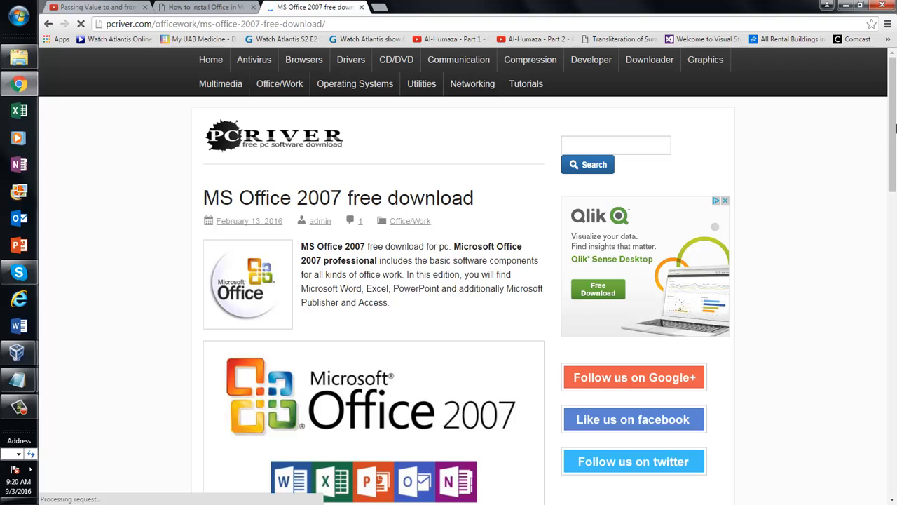
Download the MS Office 2007 ISO file from the PC River page.
drag(895, 127, 895, 387)
click(371, 321)
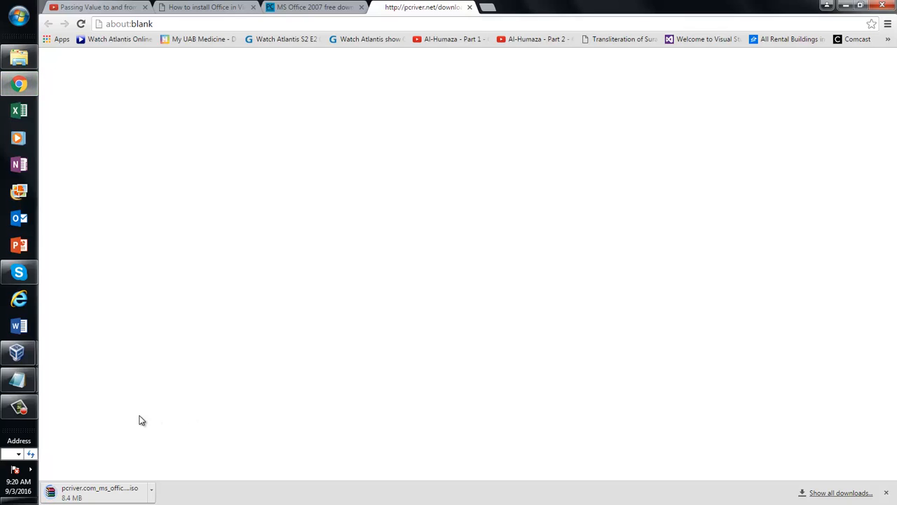
click(26, 409)
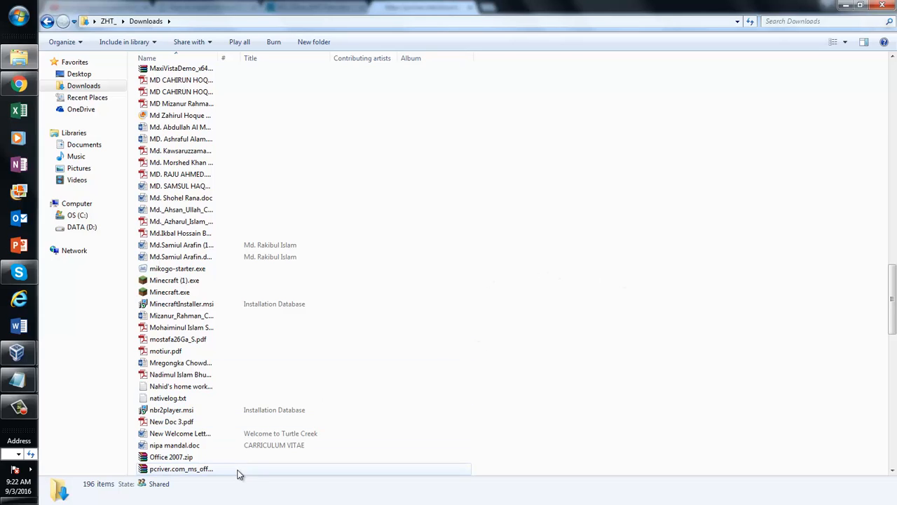
Move pcriver.com_ms_office_2007_pro.iso from Downloads to the folder D:\3qilabs docs\Office 2007 PC_River.
click(198, 471)
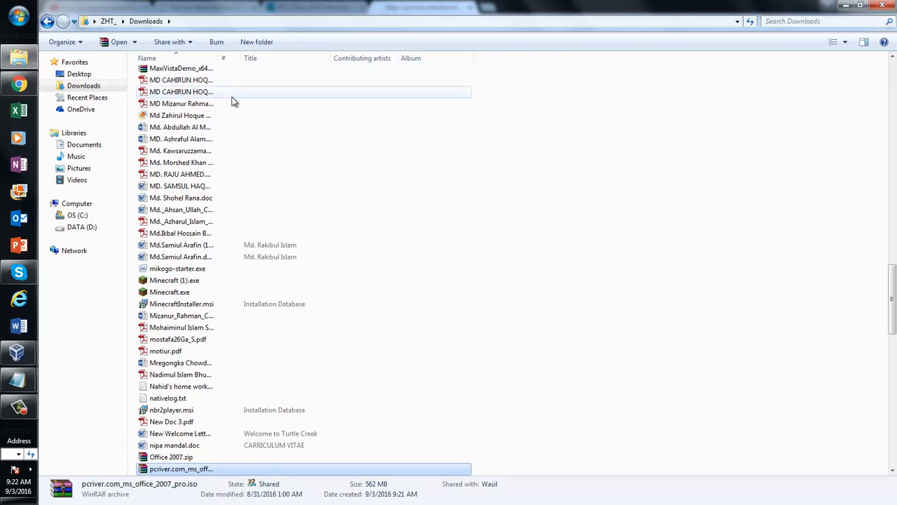
drag(218, 54, 397, 58)
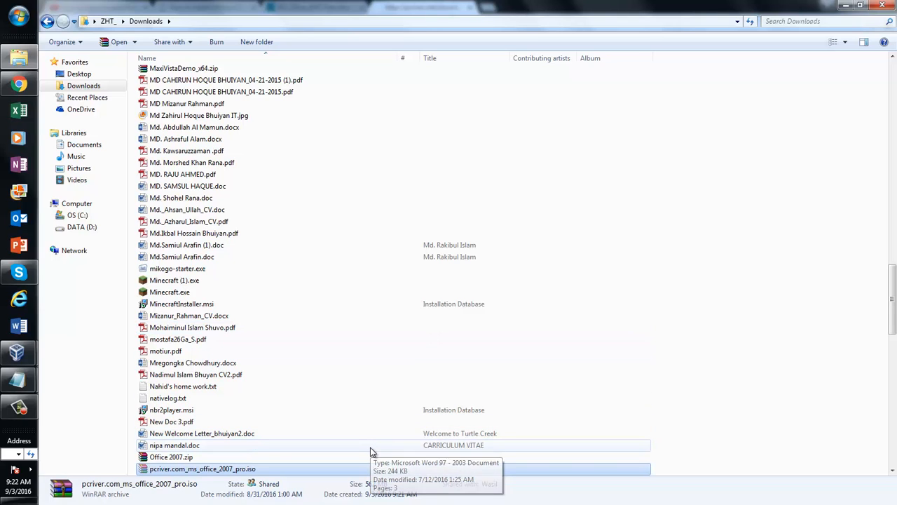
click(80, 228)
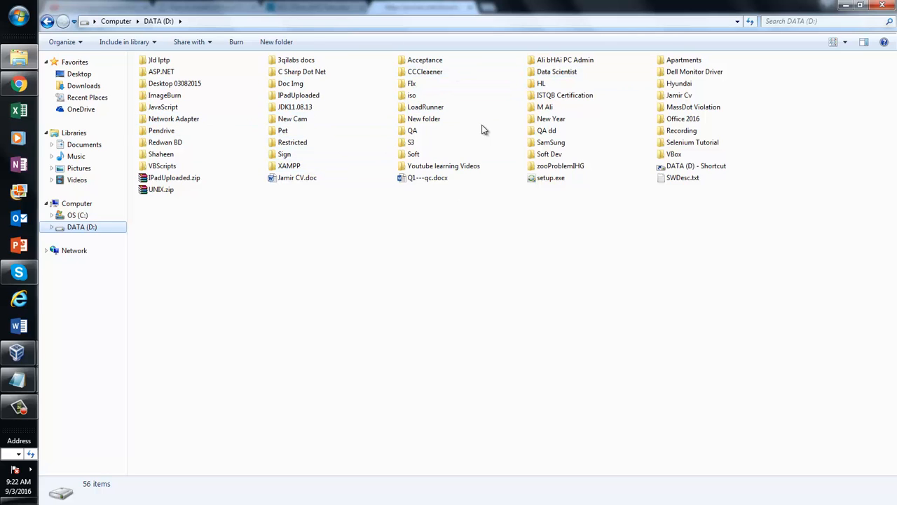
double_click(287, 63)
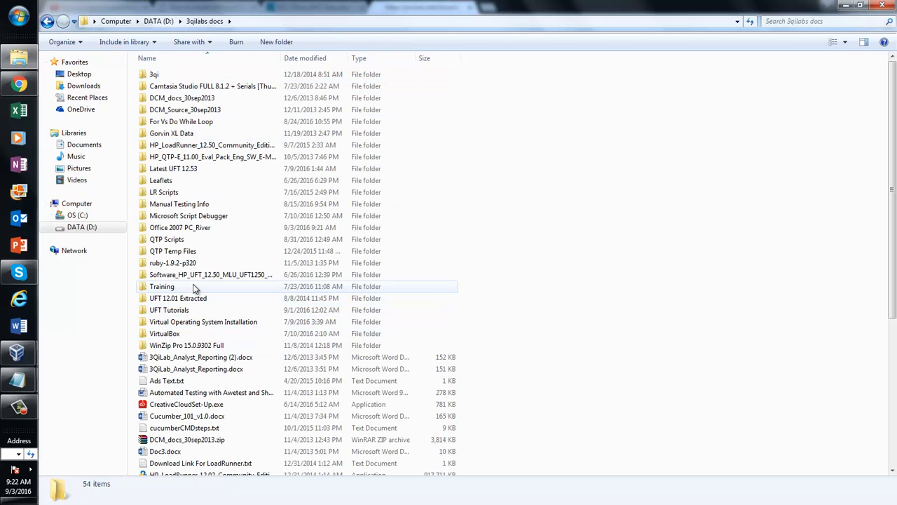
double_click(194, 229)
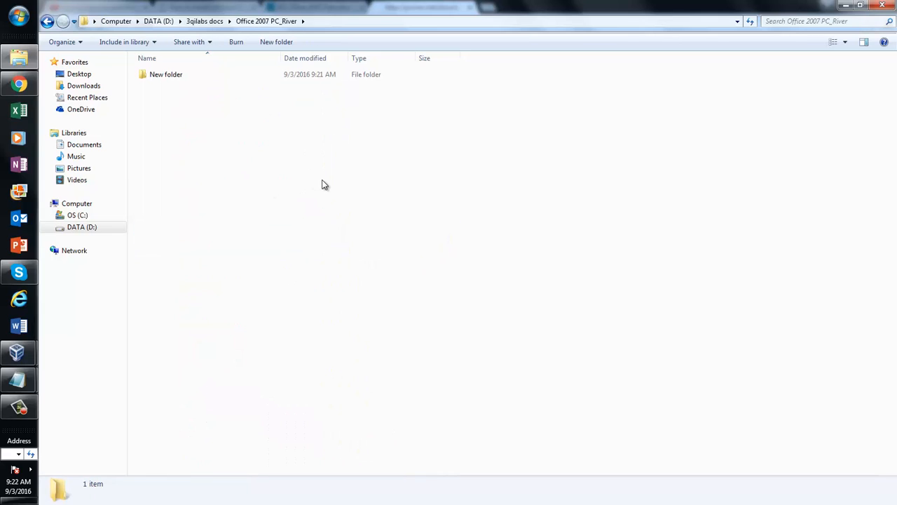
key(ctrl+v)
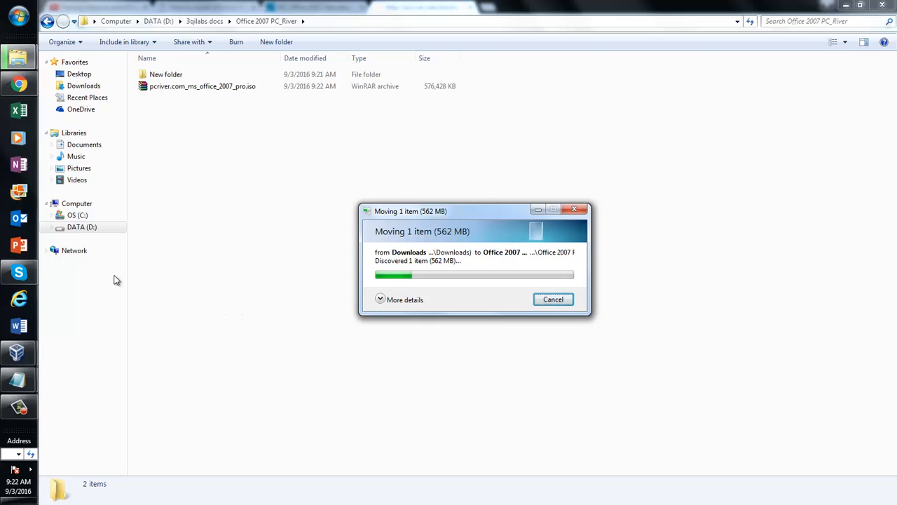
click(19, 407)
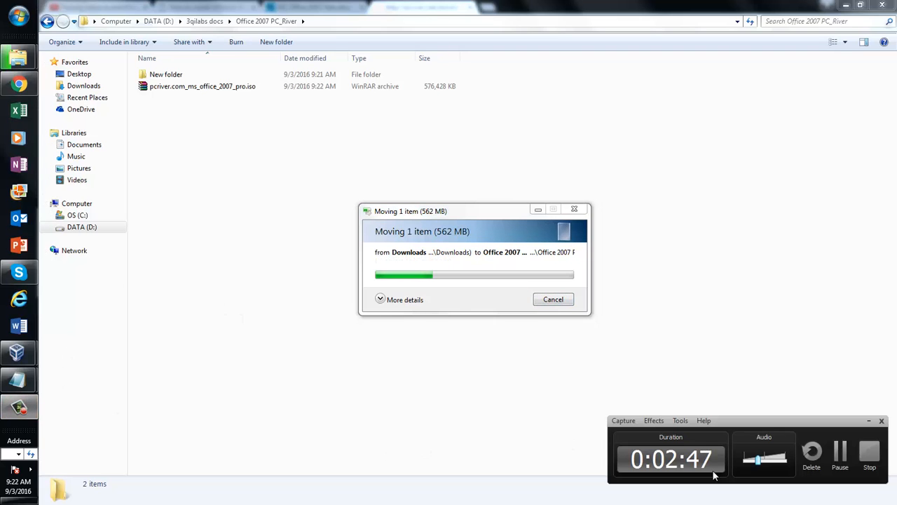
click(838, 459)
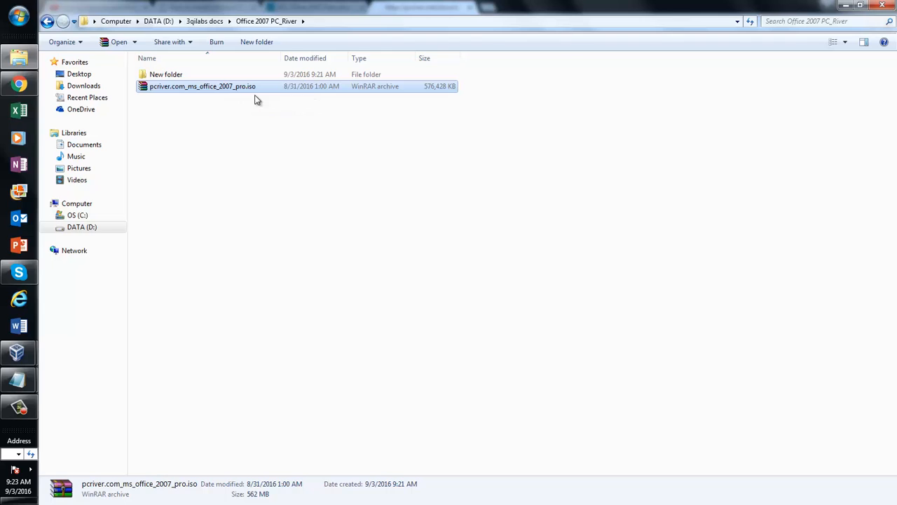
Review the WinRAR extraction options available for pcriver.com_ms_office_2007_pro.iso.
right_click(165, 87)
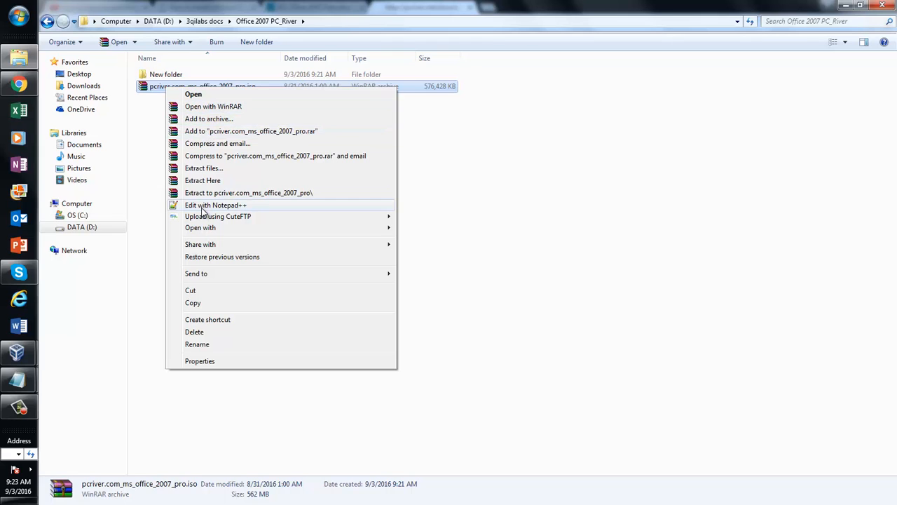
click(651, 215)
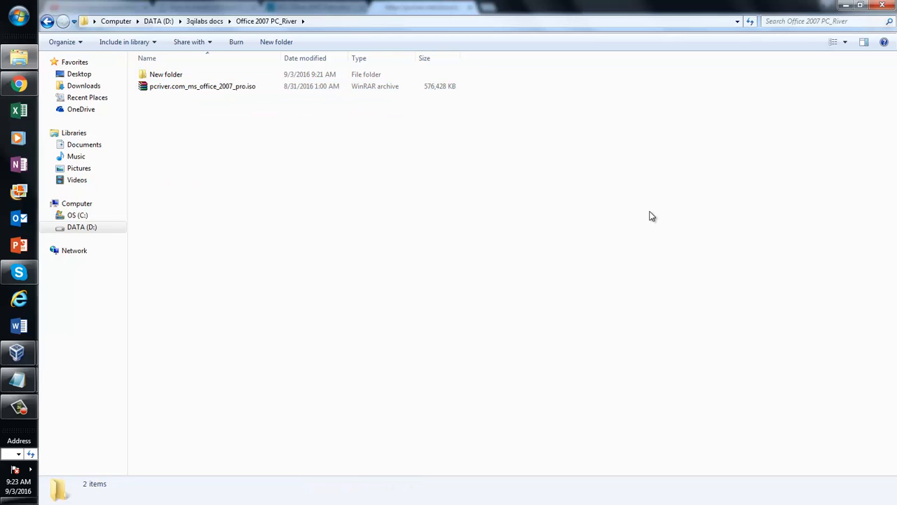
Switch to Chrome and detach the "How to install Office in Virtual Operating Systems" page into its own window.
click(19, 83)
drag(187, 4, 734, 215)
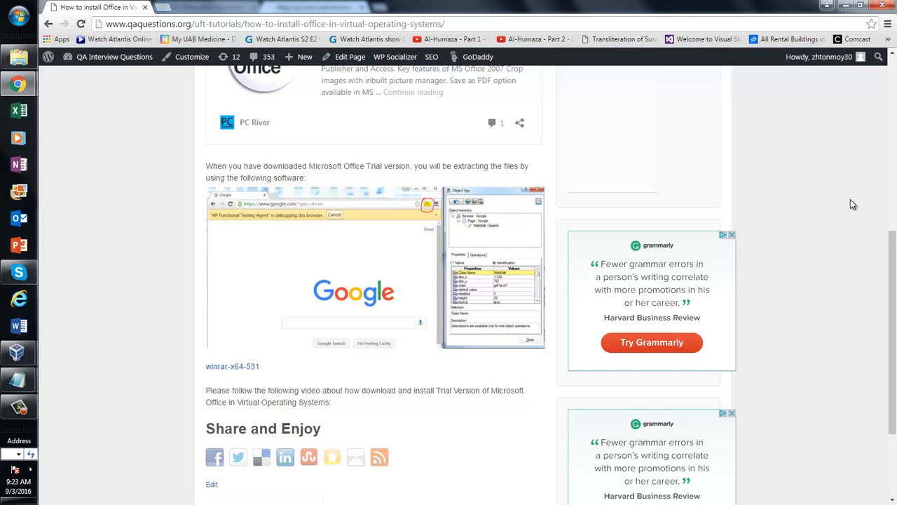
mouse_move(893, 263)
mouse_down()
mouse_move(895, 134)
mouse_move(896, 263)
mouse_up()
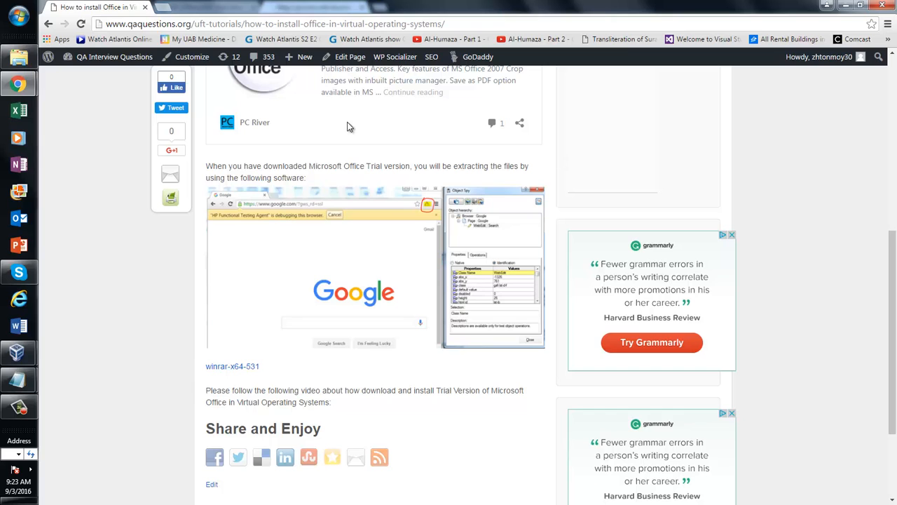
Open the "How to install Office in Virtual Operating Systems" article from the UFT Tutorials on qaquestions.org.
click(19, 407)
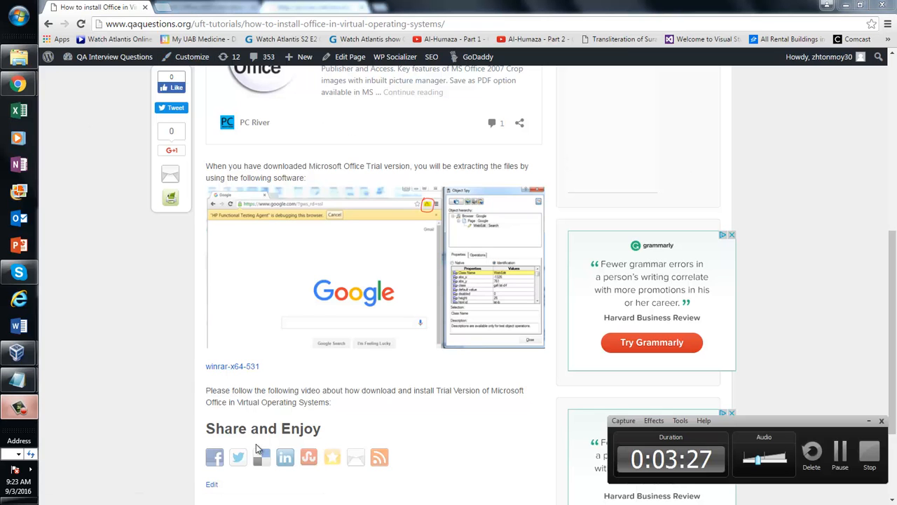
click(842, 454)
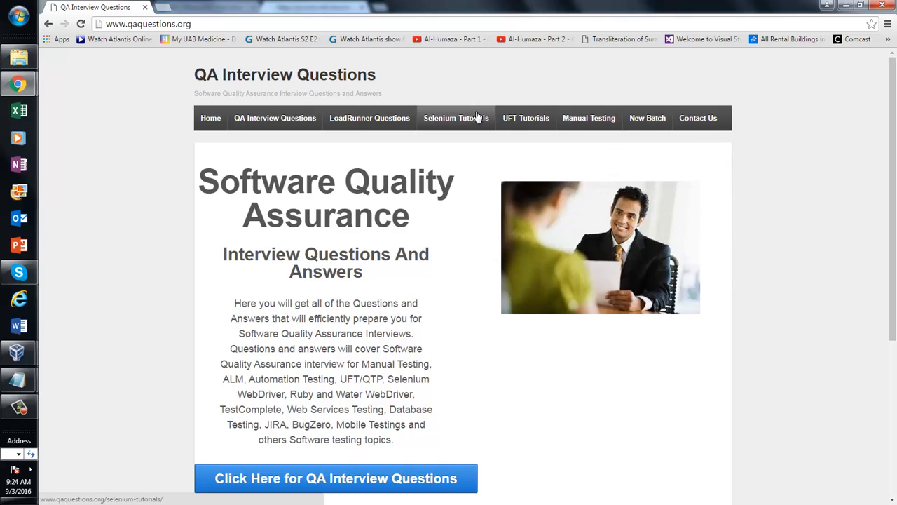
mouse_move(530, 121)
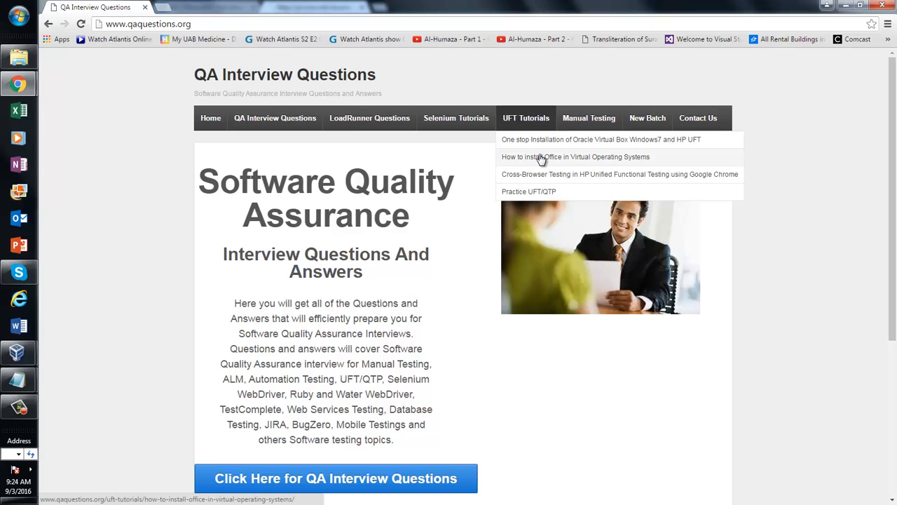
click(542, 157)
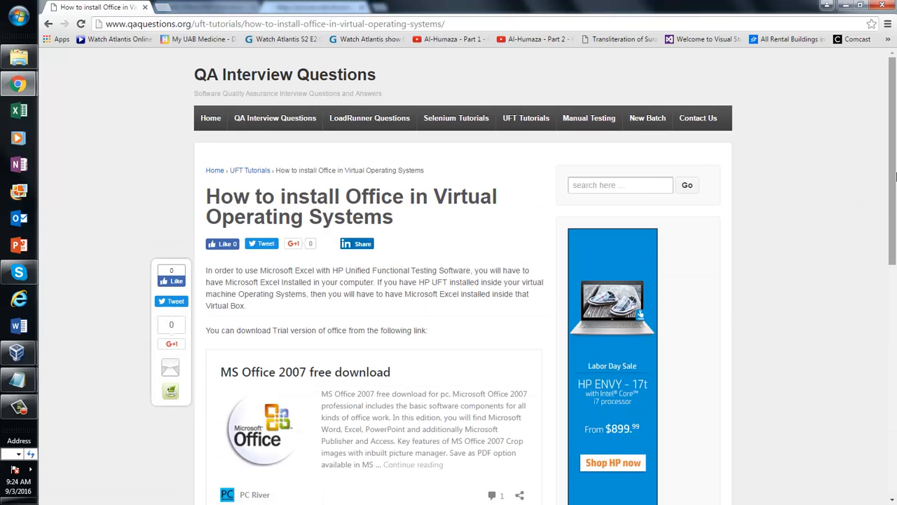
Extract pcriver.com_ms_office_2007_pro.iso with WinRAR to D:\3qilabs docs\Office 2007 PC_River\pcriver.com_ms_office_2007_pro, keeping the default extraction options.
drag(896, 177, 895, 231)
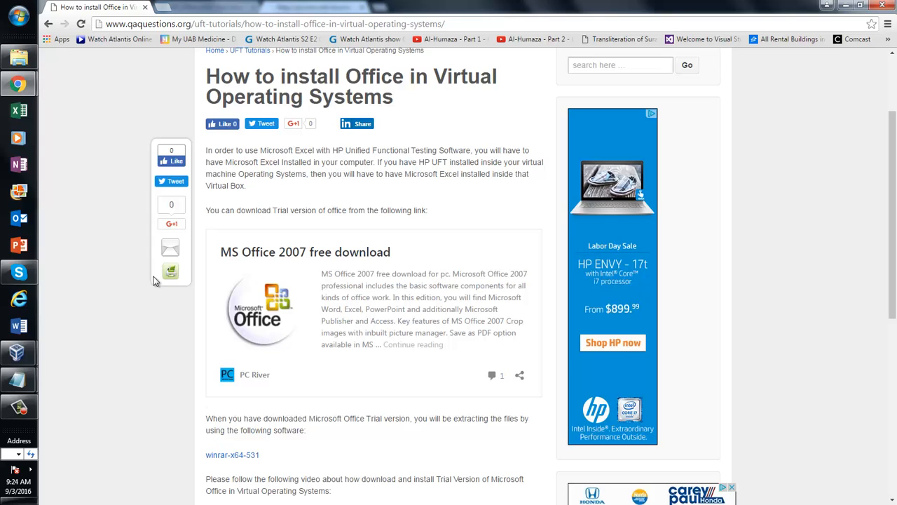
click(19, 56)
click(218, 85)
right_click(218, 85)
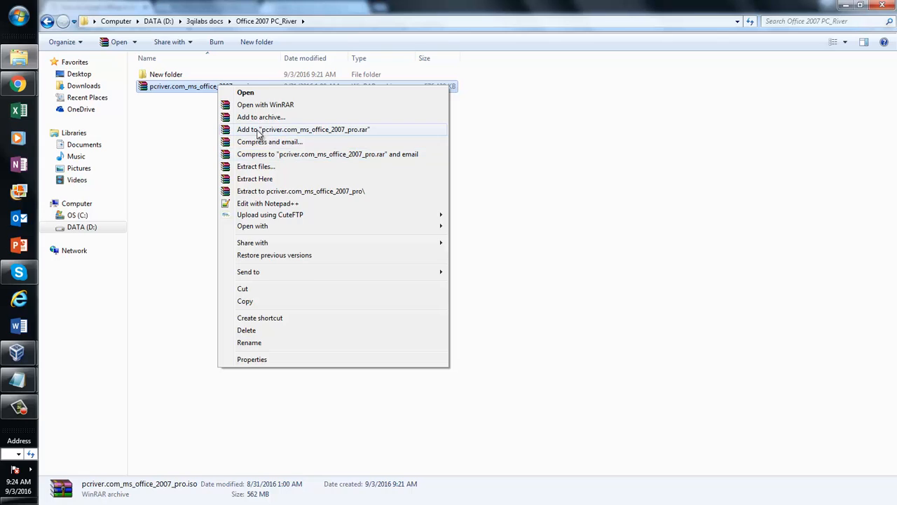
click(267, 169)
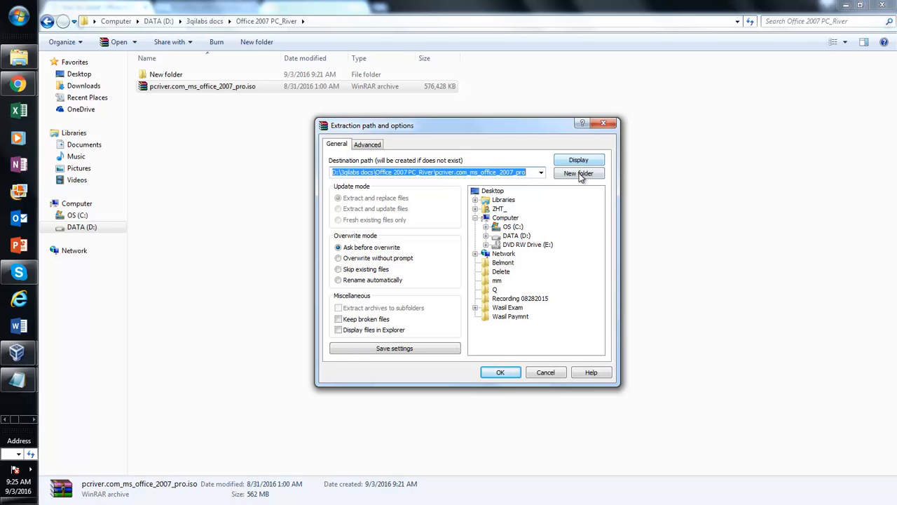
click(495, 373)
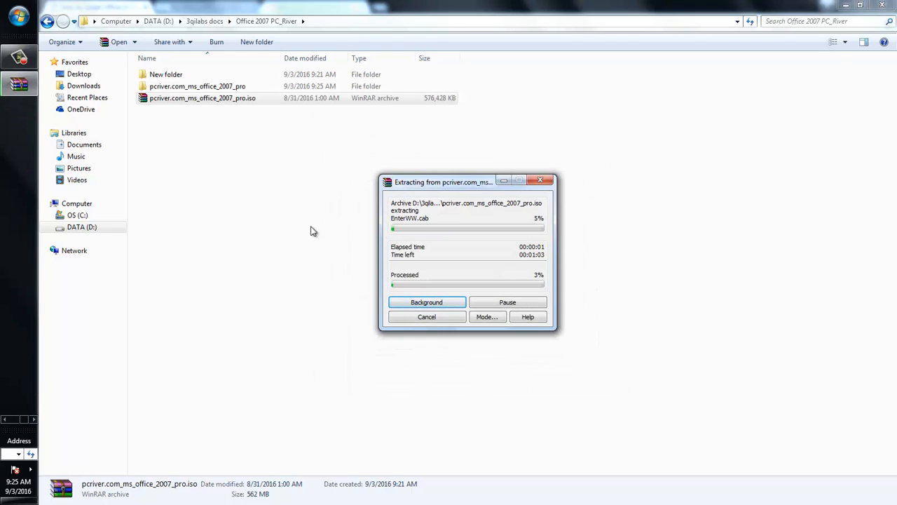
Select the new pcriver.com_ms_office_2007_pro folder and bring the WinRAR extraction progress window back into view.
click(177, 90)
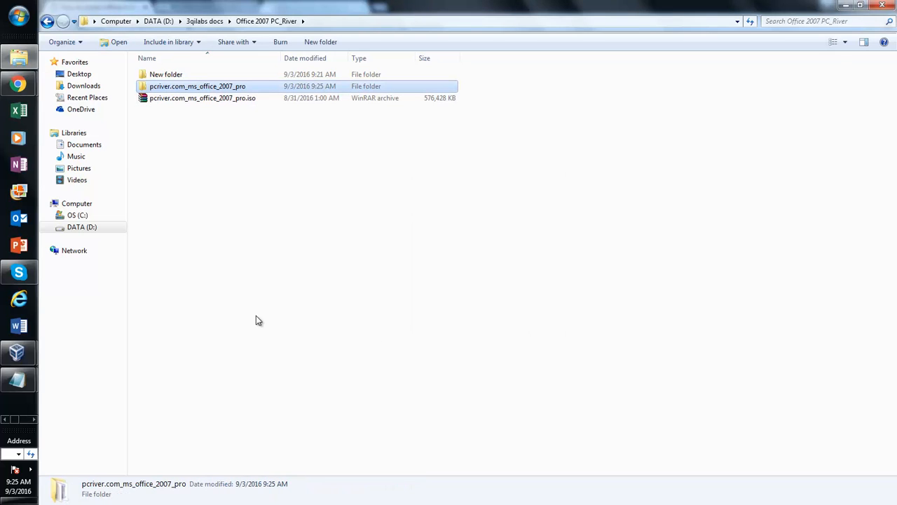
click(34, 419)
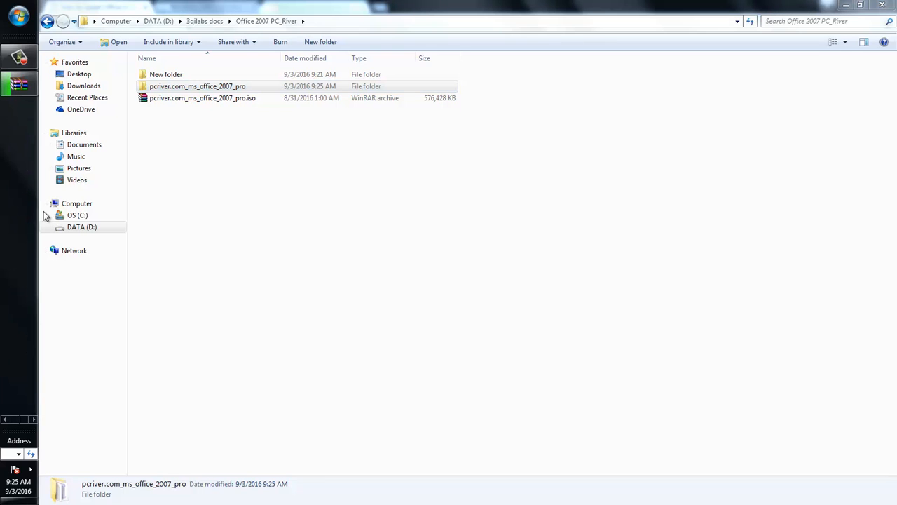
click(19, 88)
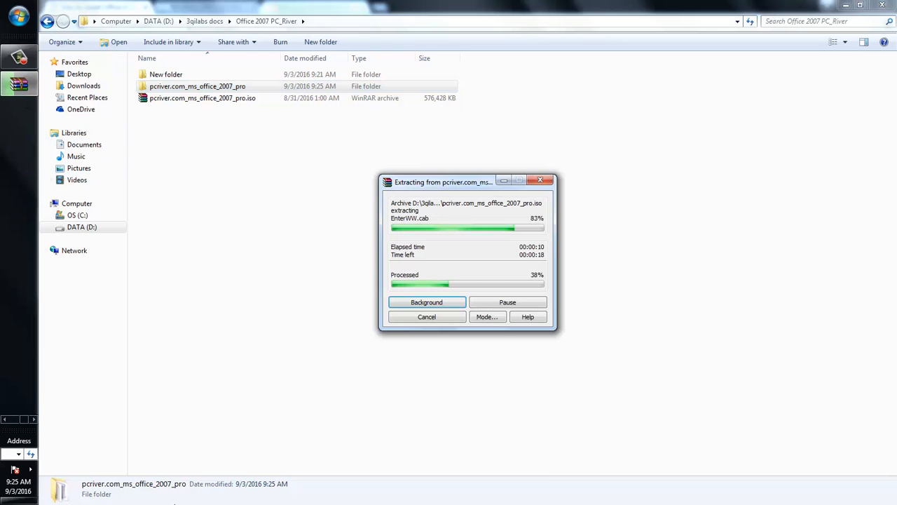
click(16, 419)
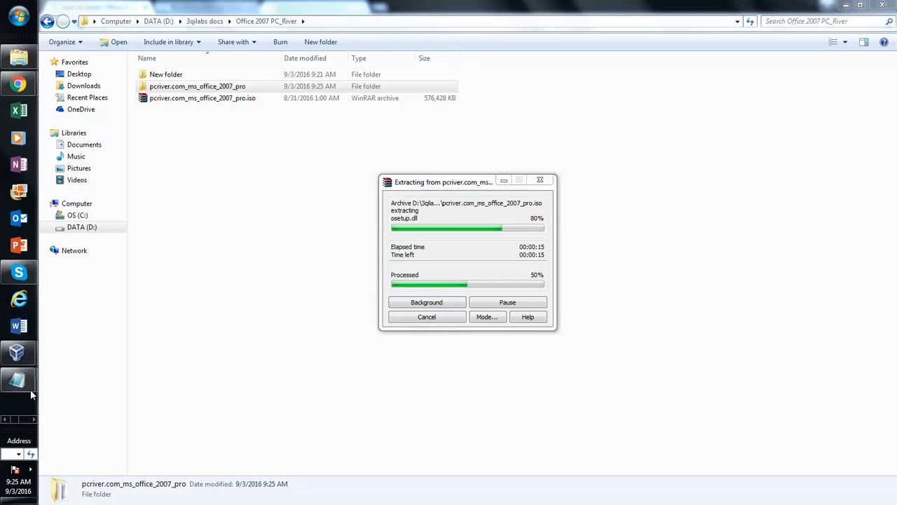
click(34, 422)
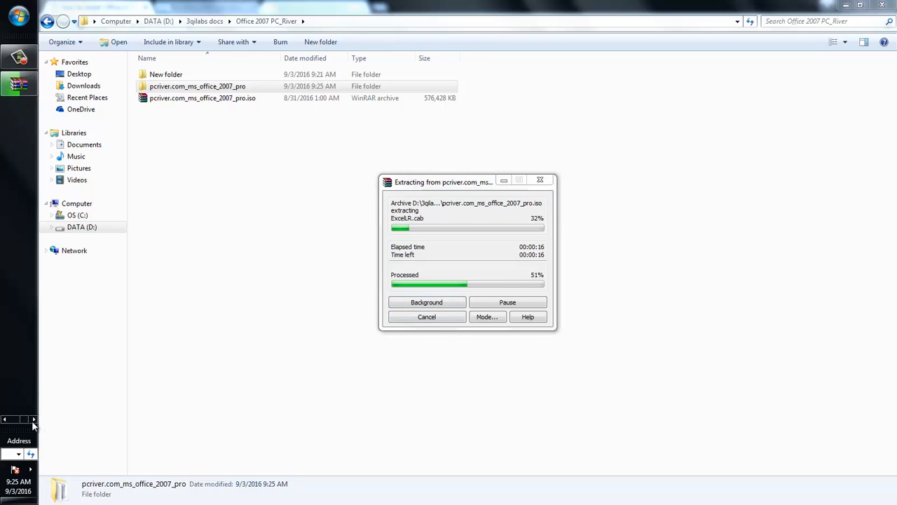
click(19, 58)
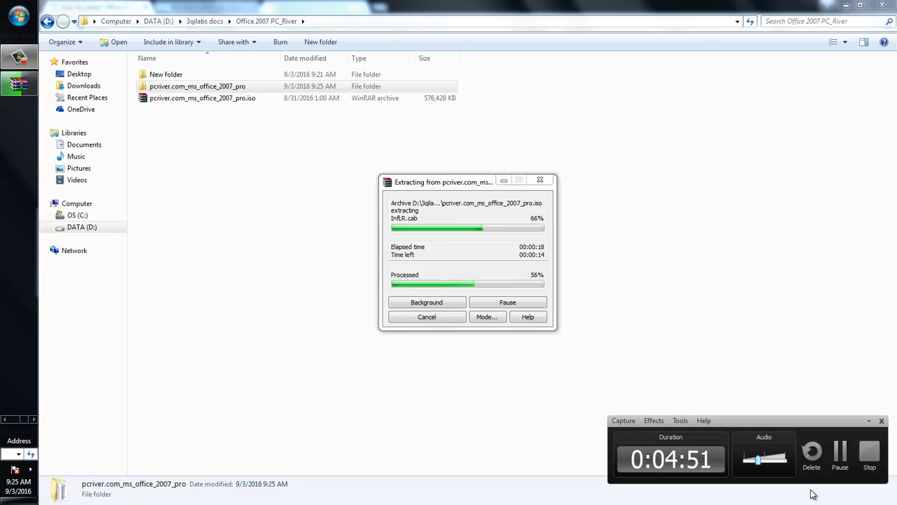
click(840, 452)
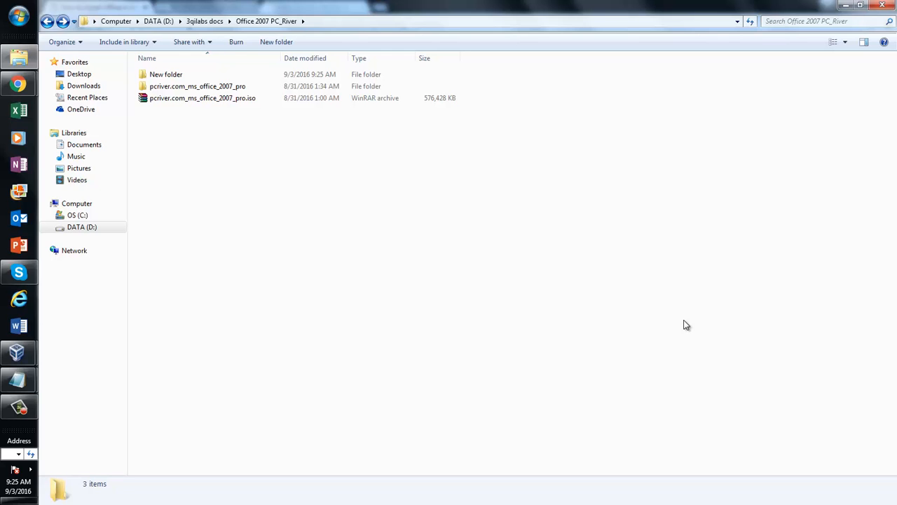
Open the extracted pcriver.com_ms_office_2007_pro folder and view its installation files.
double_click(211, 90)
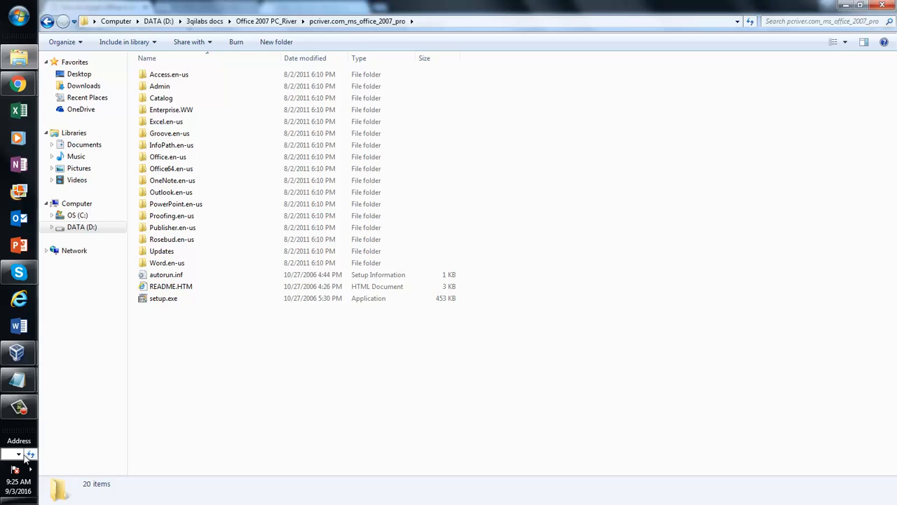
mouse_move(26, 355)
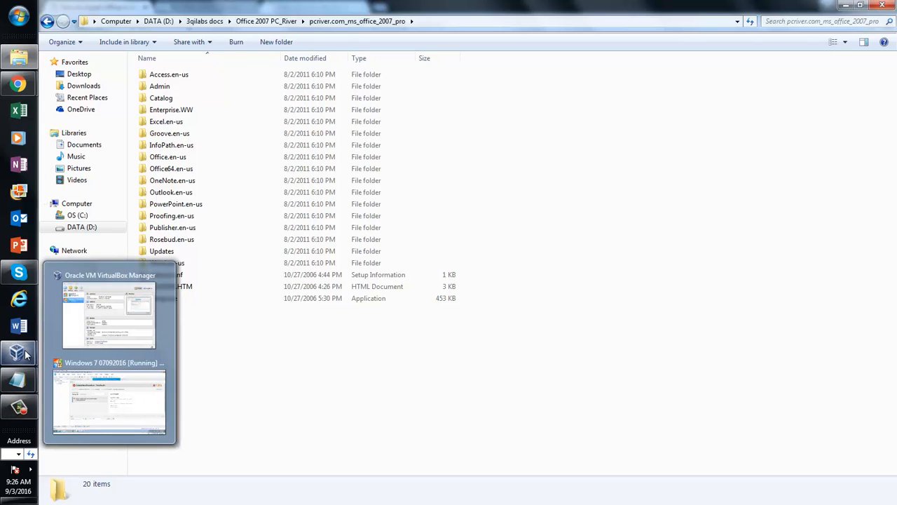
Go back up to the DATA (D:) drive and locate the Office 2007 PC_River folder inside 3qilabs docs.
click(47, 21)
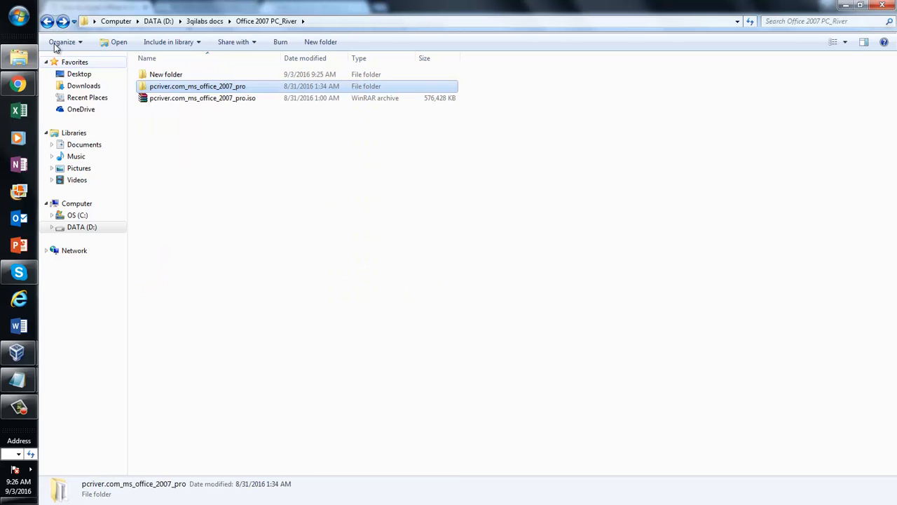
click(47, 21)
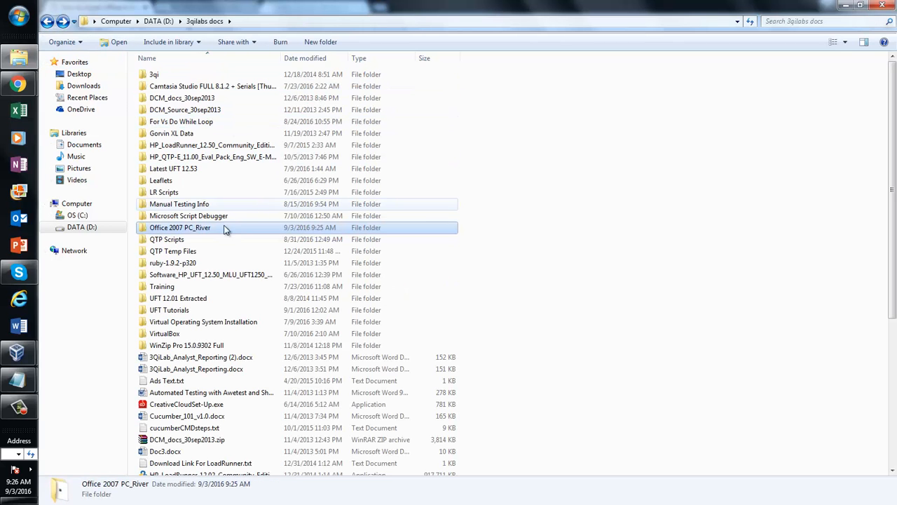
click(47, 21)
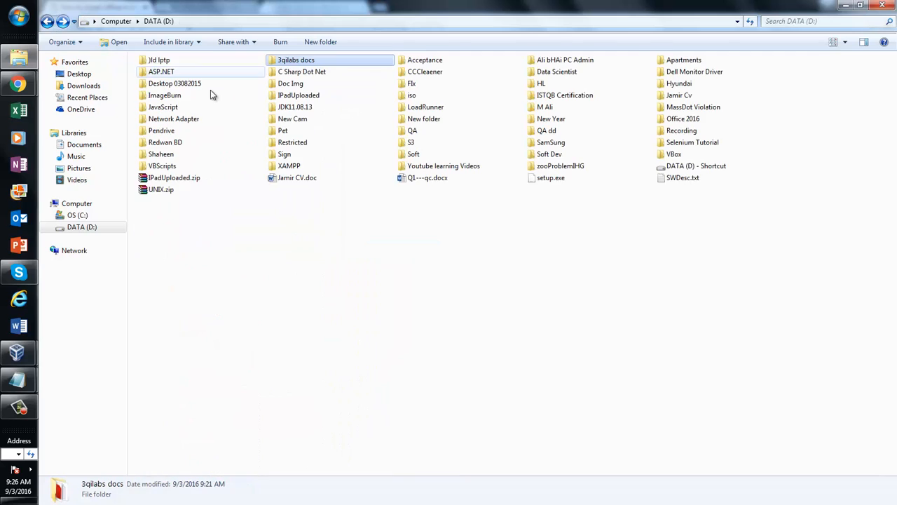
click(315, 63)
click(357, 86)
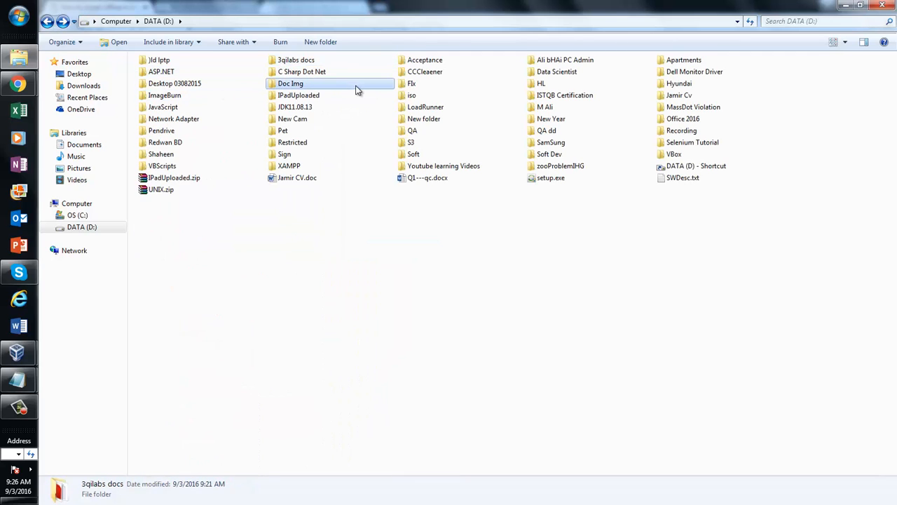
double_click(317, 63)
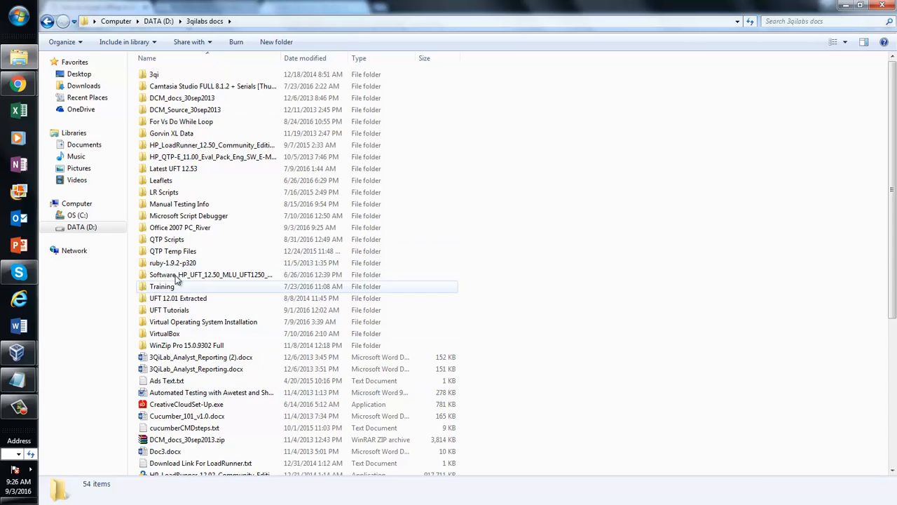
click(196, 228)
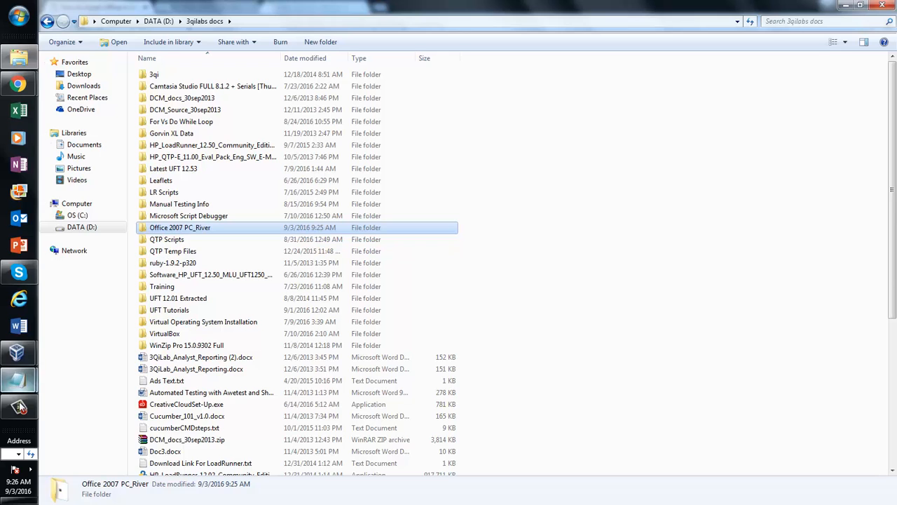
Switch to the running Windows 7 VirtualBox machine and close HP Unified Functional Testing.
mouse_move(19, 408)
click(107, 396)
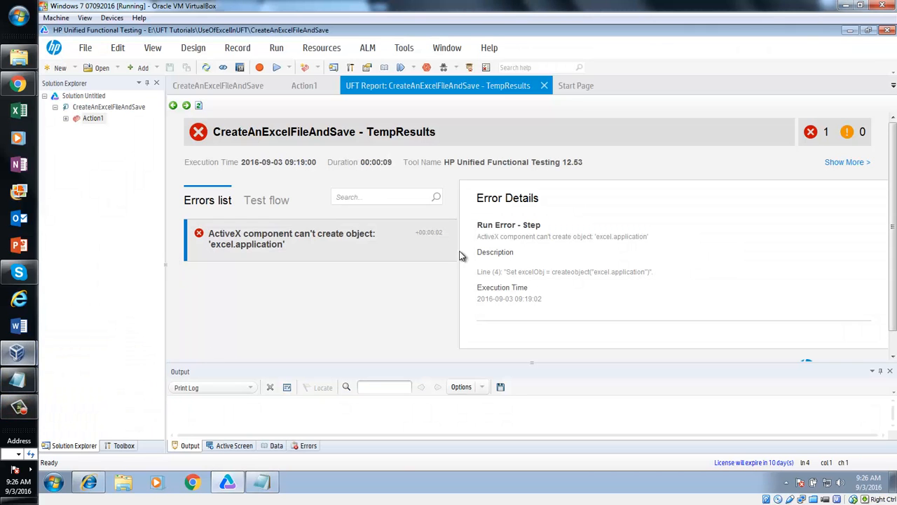
click(888, 32)
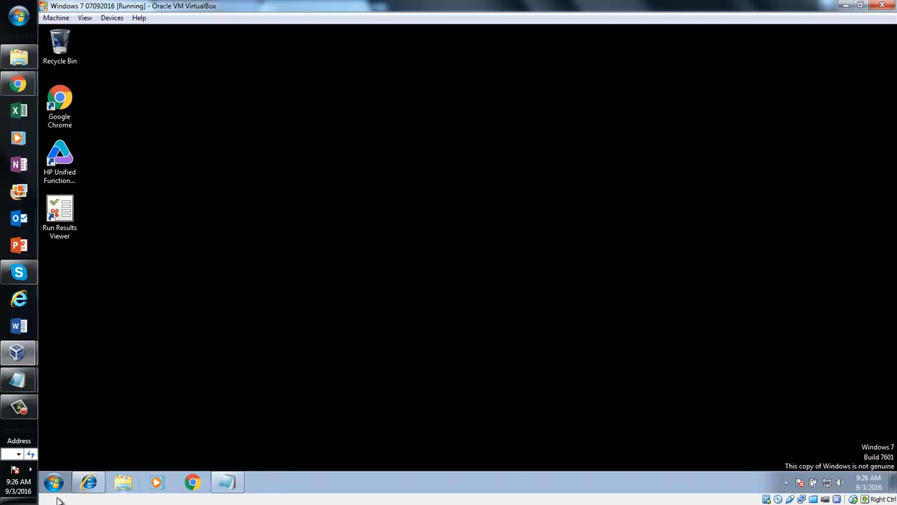
In the virtual machine, open Office 2007 PC_River\pcriver.com_ms_office_2007_pro on the shared drive 3qilabs_docs (E:).
click(124, 486)
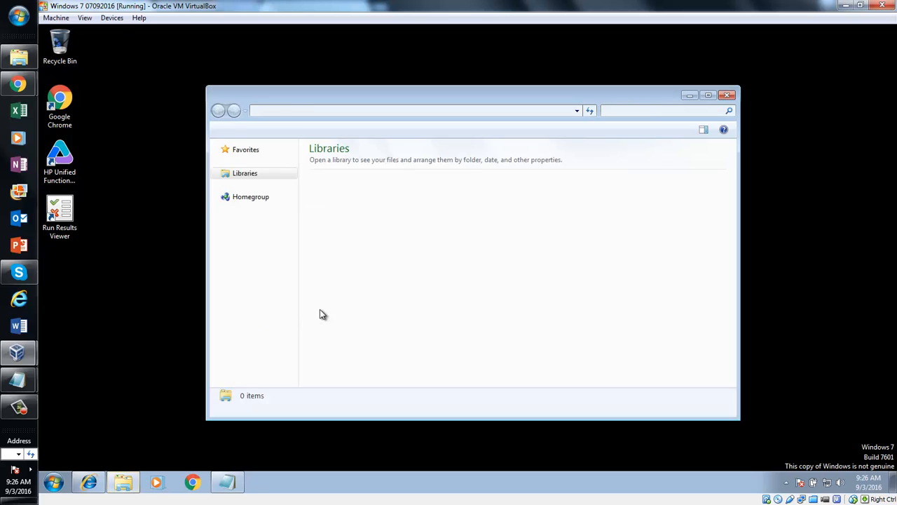
click(240, 307)
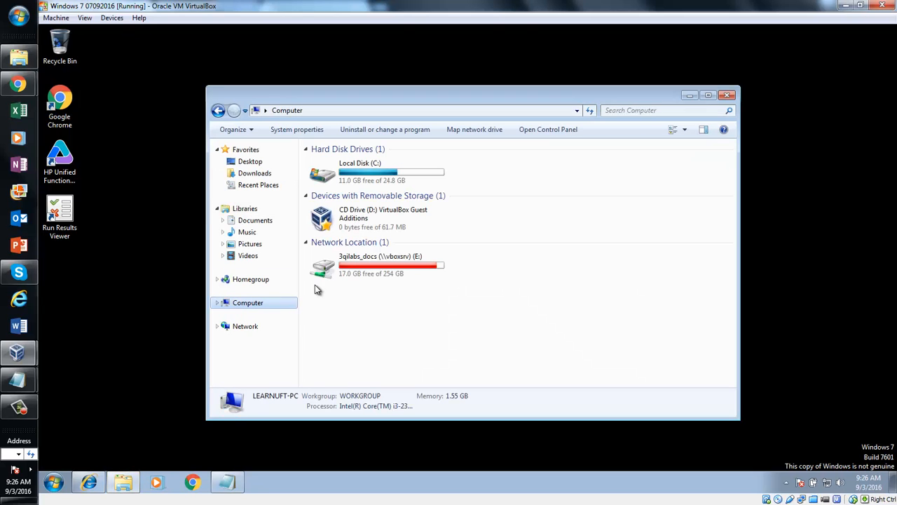
double_click(391, 265)
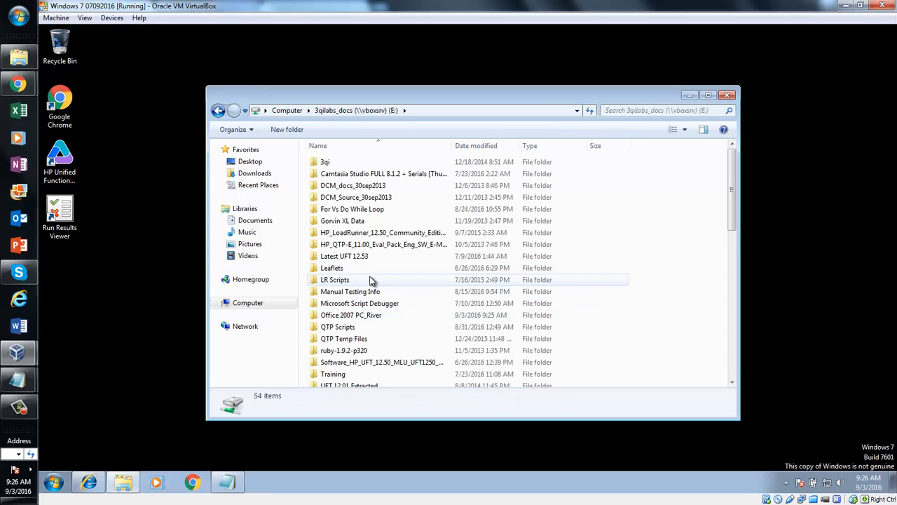
double_click(377, 316)
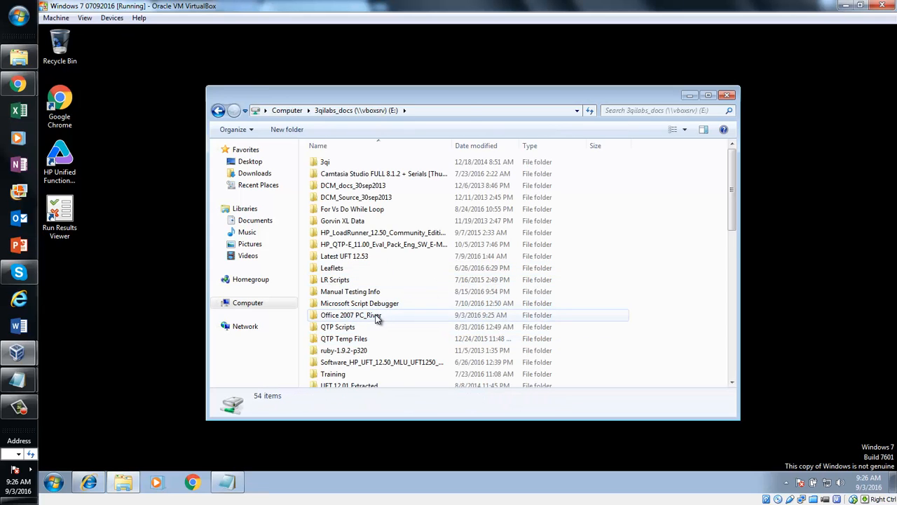
double_click(364, 176)
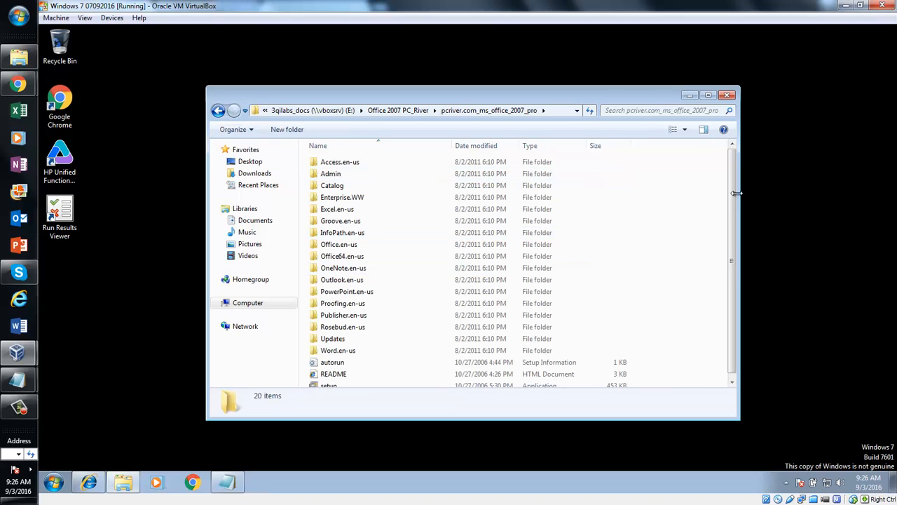
Try to run the Office 2007 setup application directly from the shared drive folder.
scroll(732, 248, down, 1)
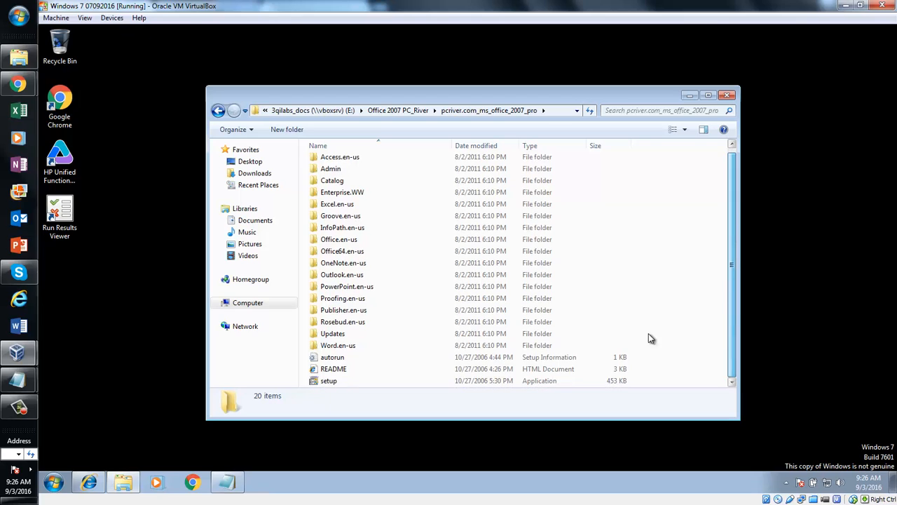
click(335, 383)
double_click(335, 383)
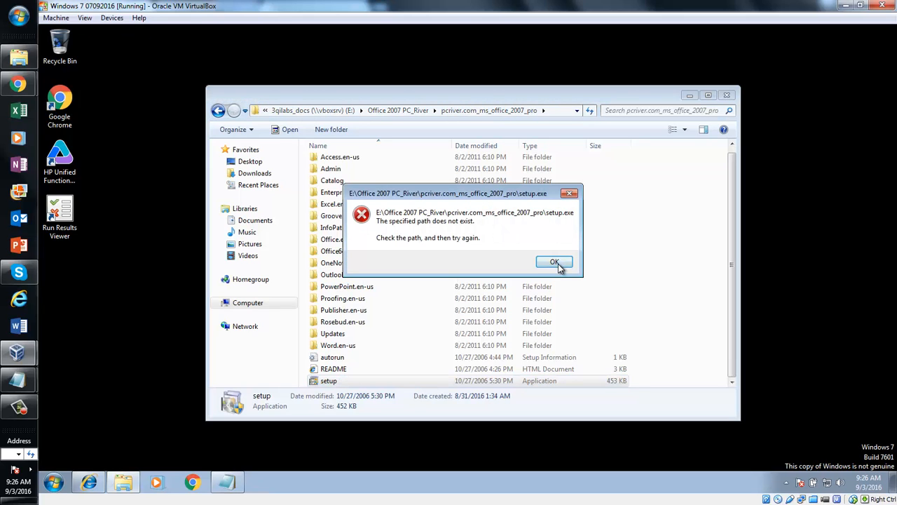
click(554, 263)
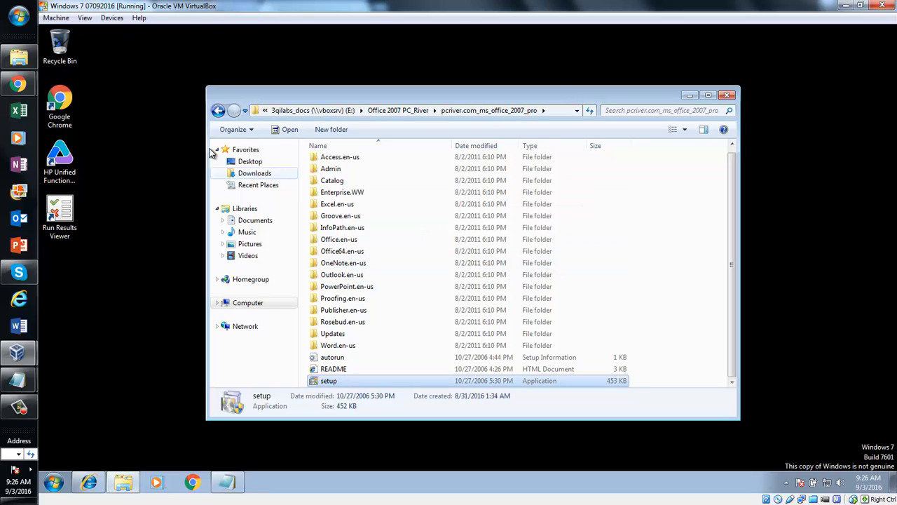
Open C:\Temp Soft\pcriver.com_ms_office_2007_pro on the virtual machine's local disk and locate the setup application.
click(218, 111)
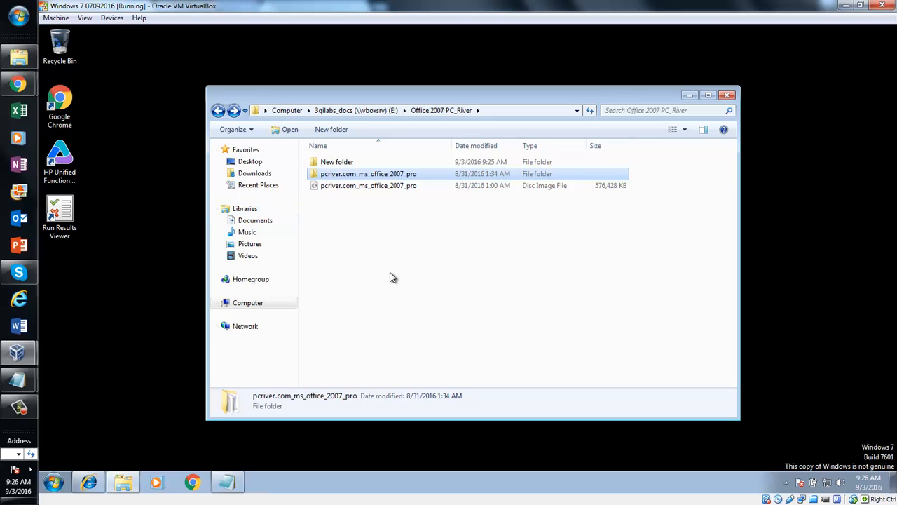
click(250, 303)
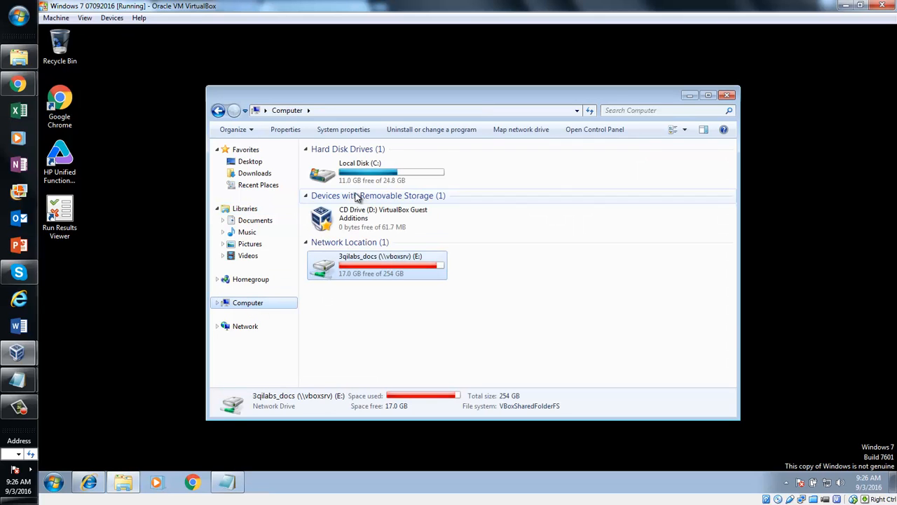
double_click(362, 172)
click(341, 198)
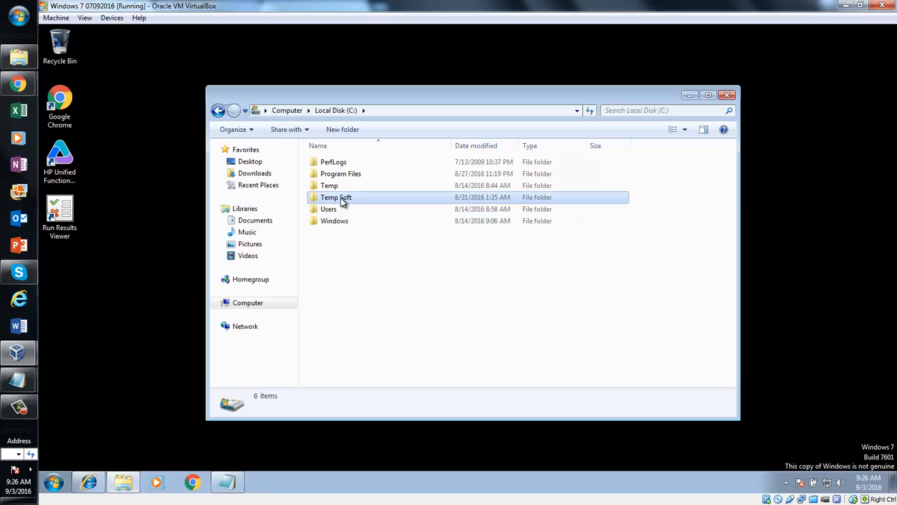
double_click(341, 198)
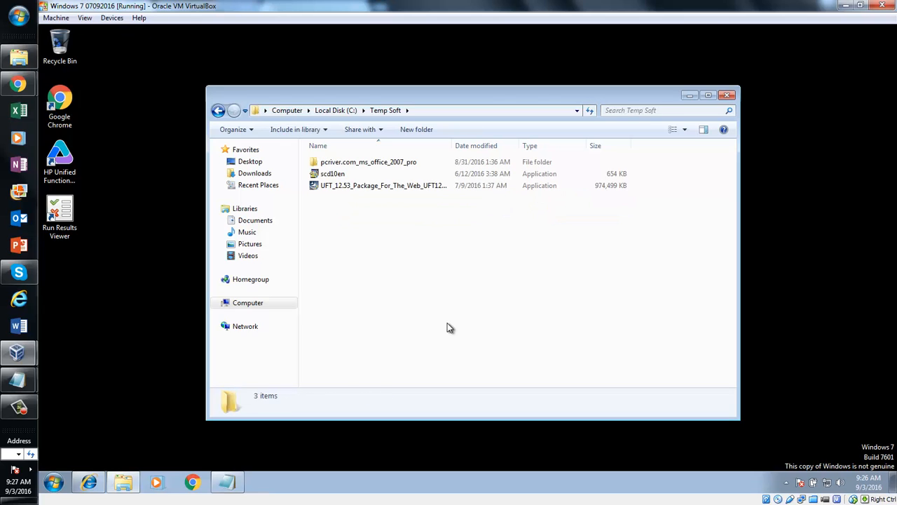
double_click(401, 163)
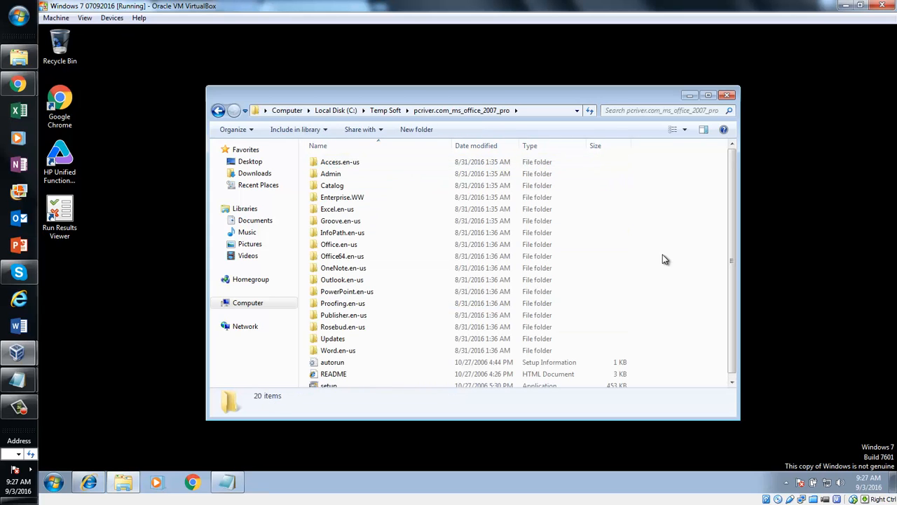
drag(733, 223, 730, 324)
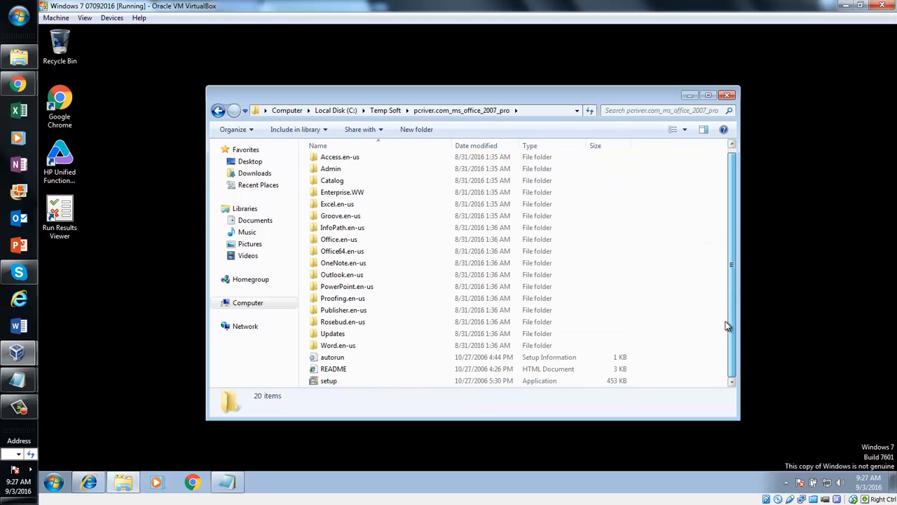
Launch the Office 2007 setup application from the local folder and allow it to make changes to the computer.
double_click(332, 381)
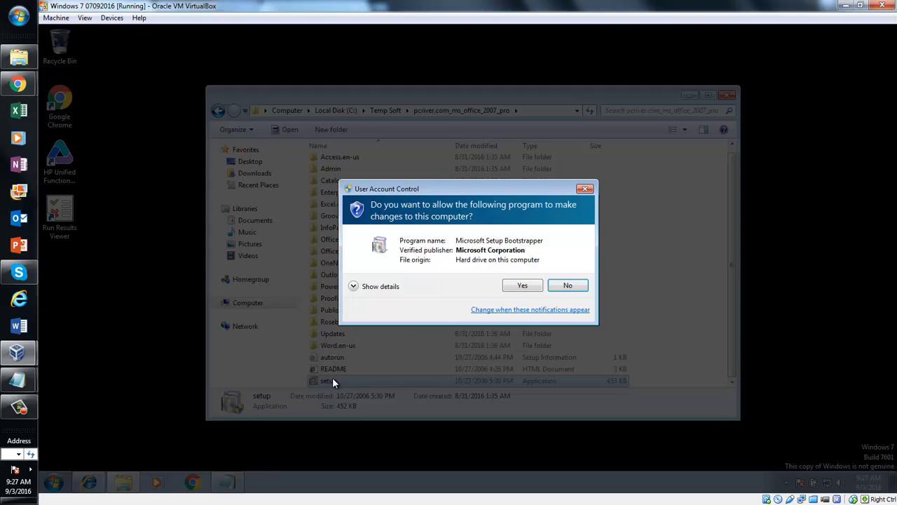
click(522, 286)
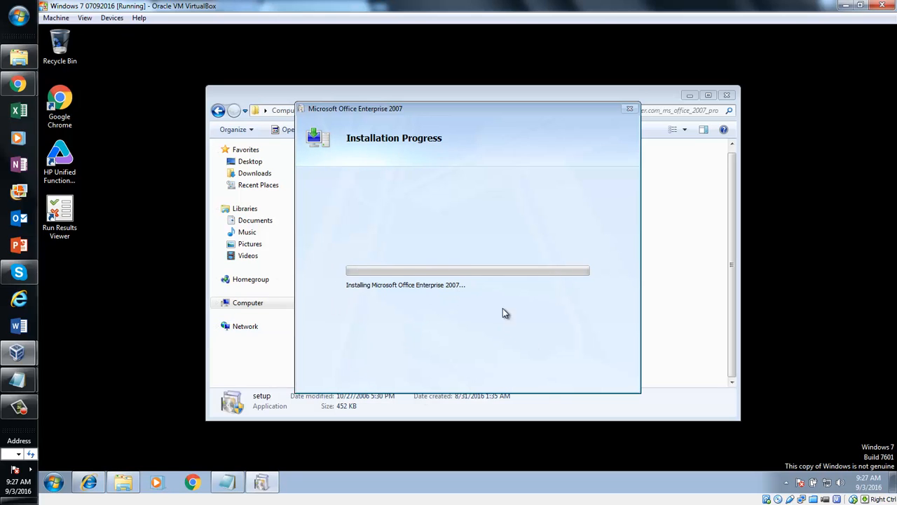
click(19, 406)
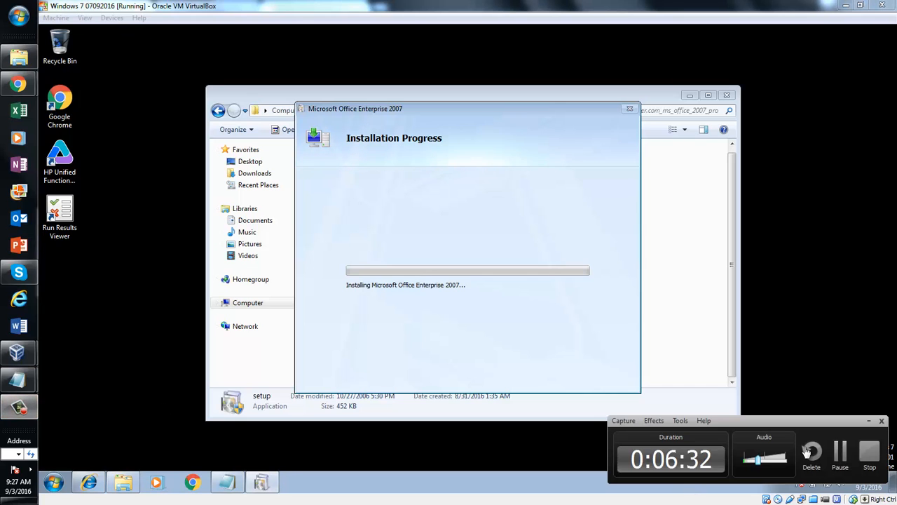
click(840, 453)
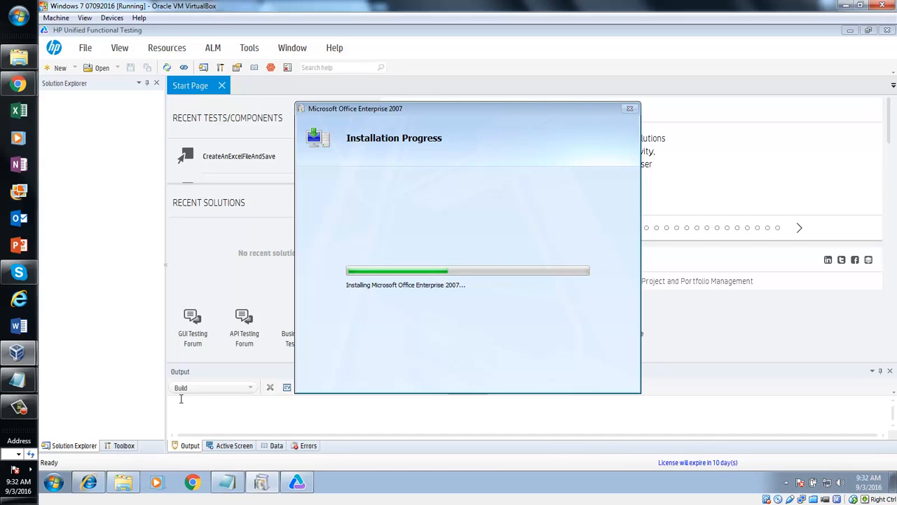
click(19, 406)
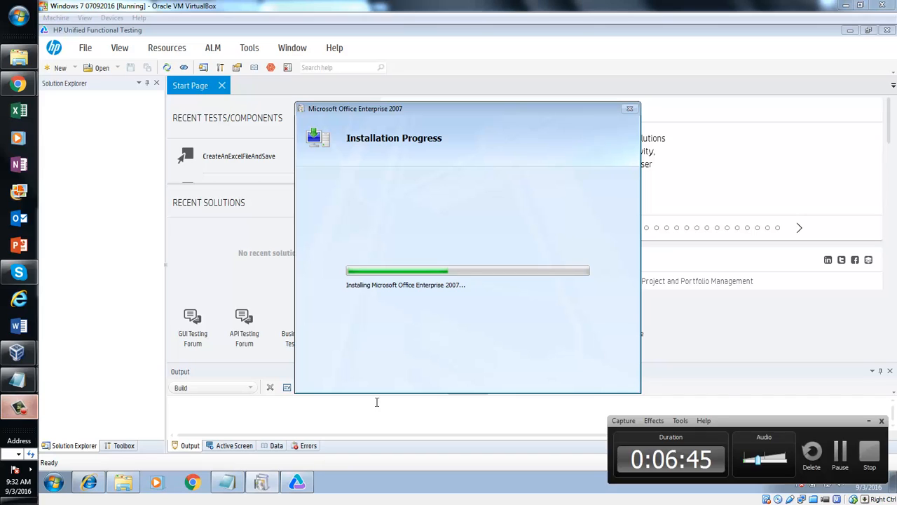
click(840, 452)
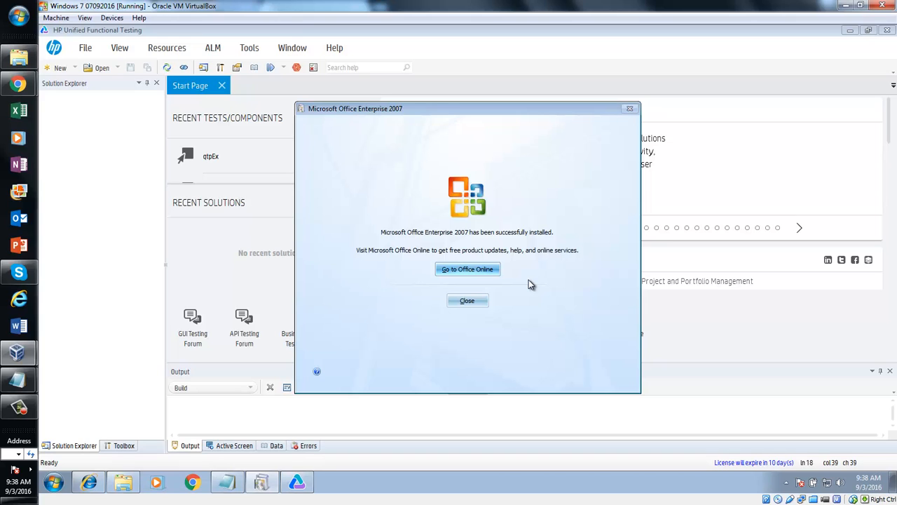
Close the finished Office Enterprise 2007 installer and check the Microsoft Office folder among the installed programs.
click(460, 301)
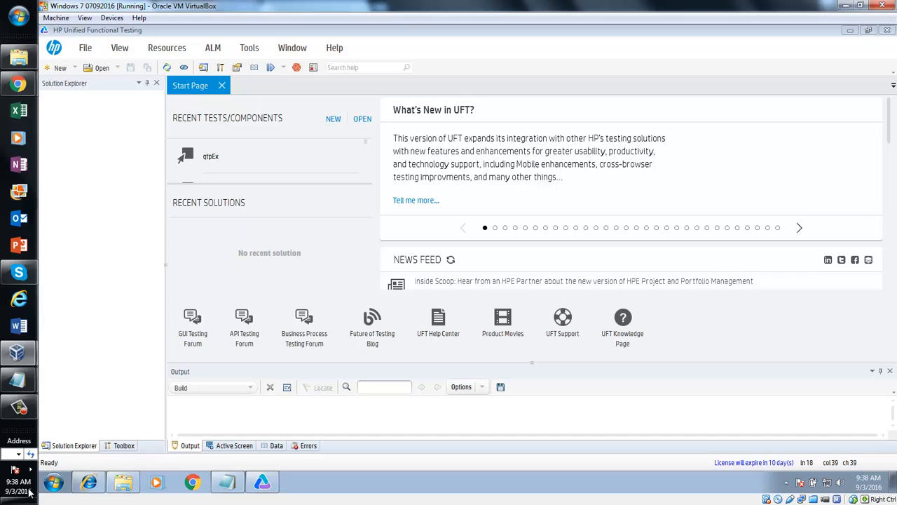
click(54, 483)
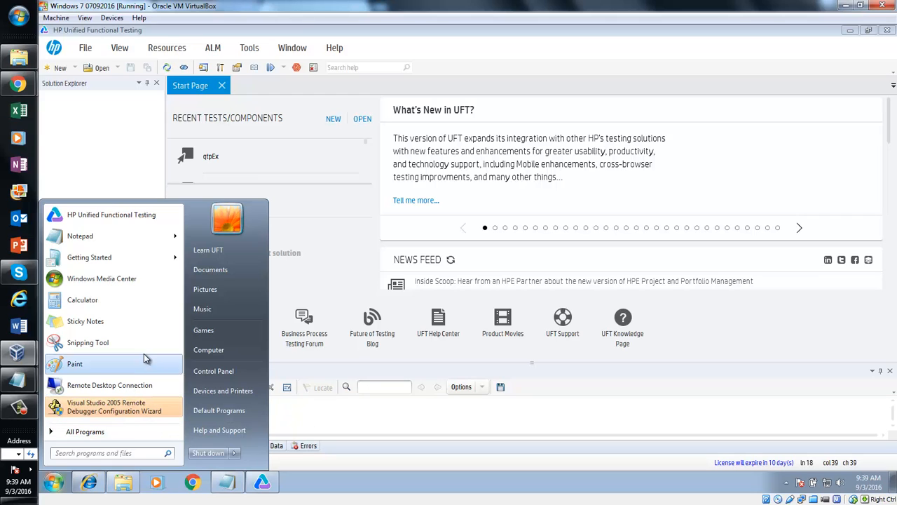
click(109, 430)
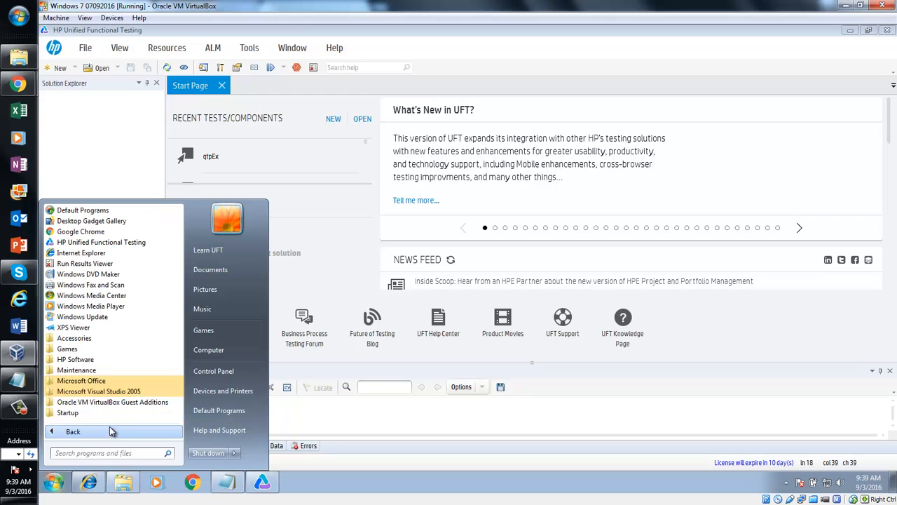
click(108, 383)
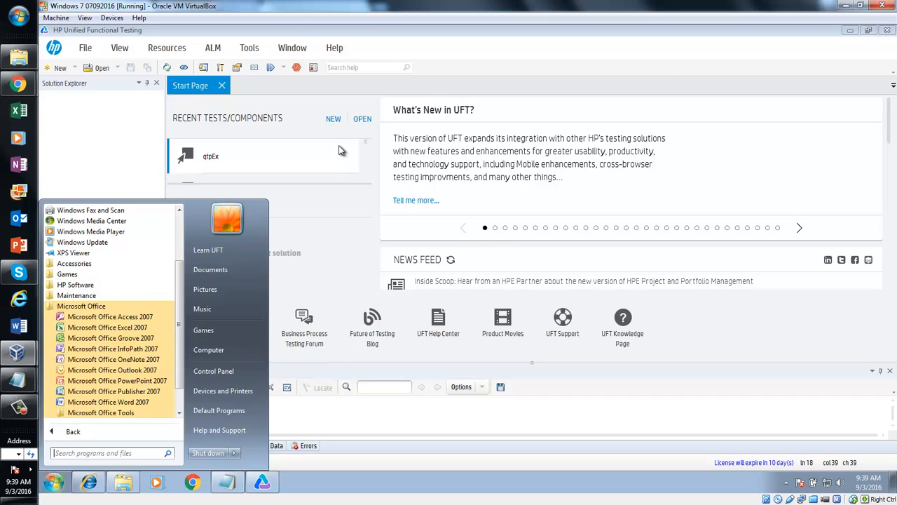
click(313, 111)
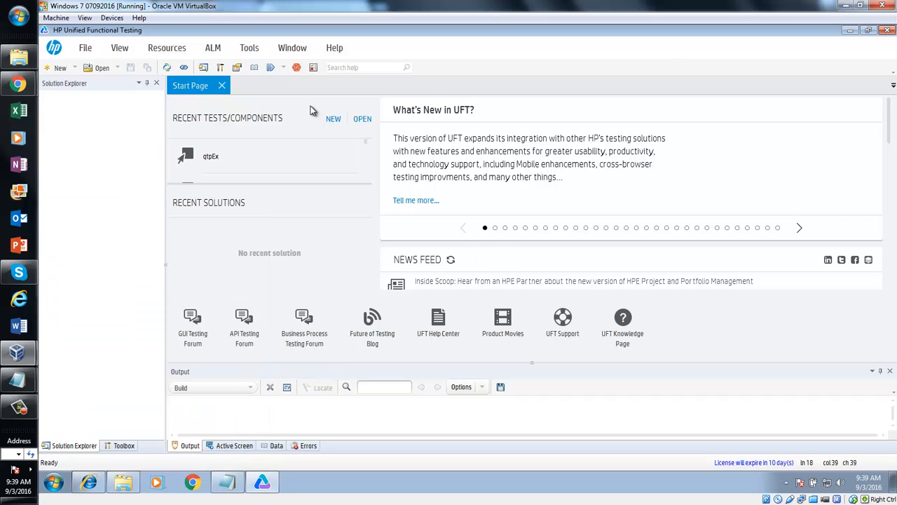
Start opening an existing test in HP Unified Functional Testing and browse to the folder E:\UFT Tutorials.
click(85, 49)
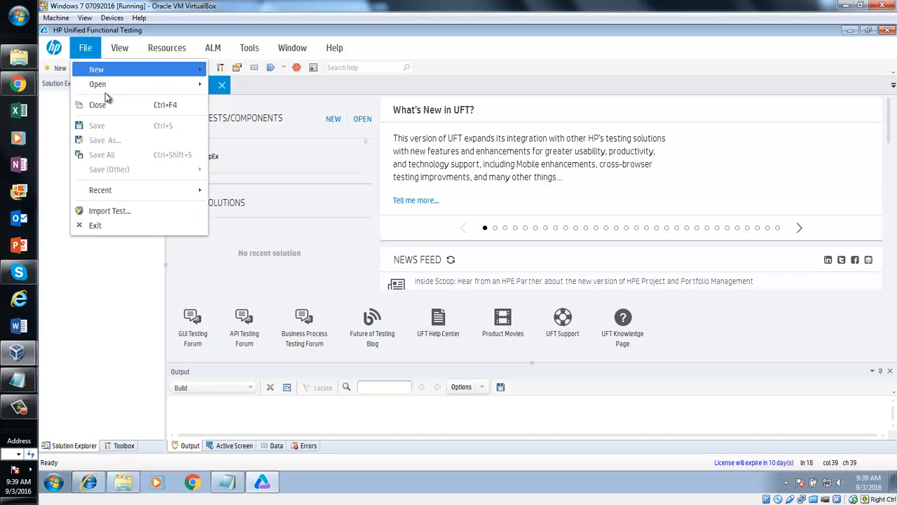
mouse_move(105, 85)
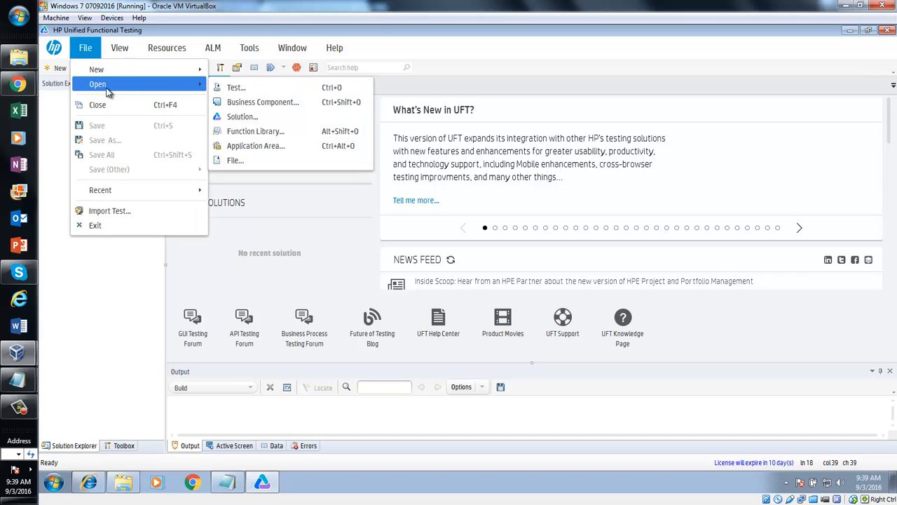
click(239, 89)
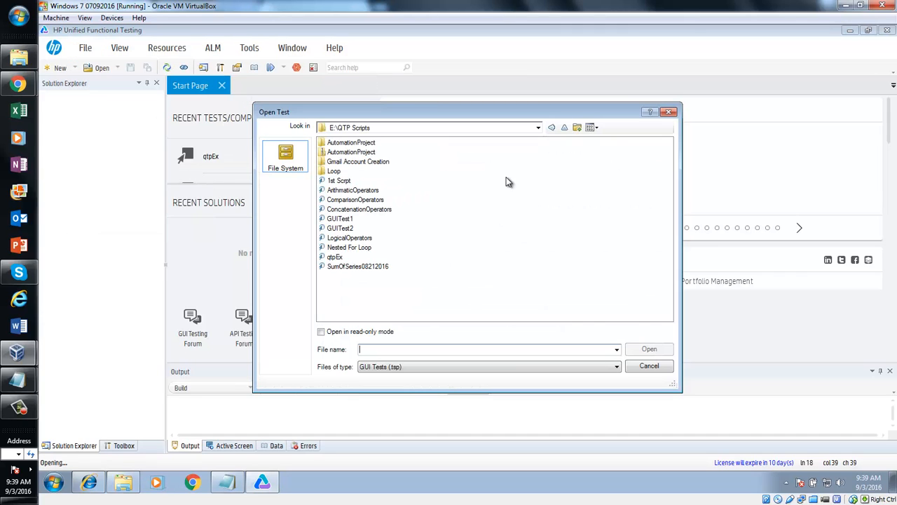
click(565, 129)
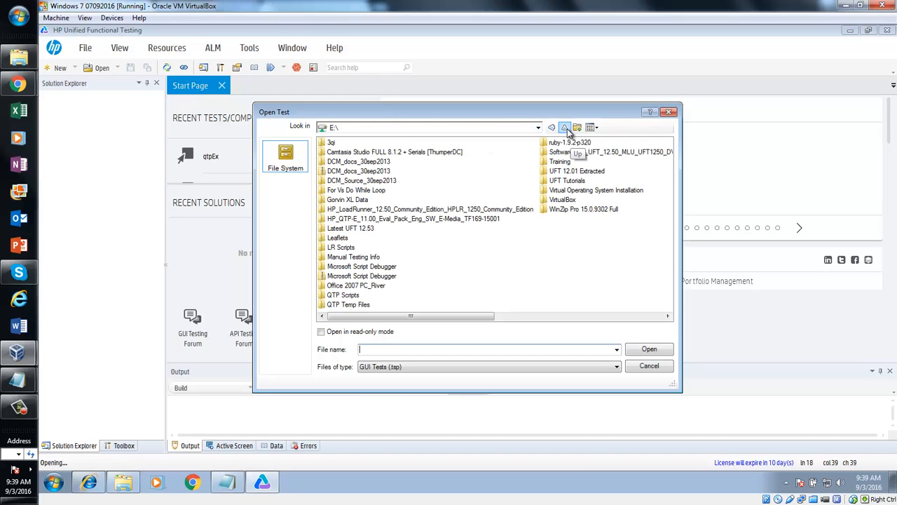
click(350, 279)
key(u)
key(u)
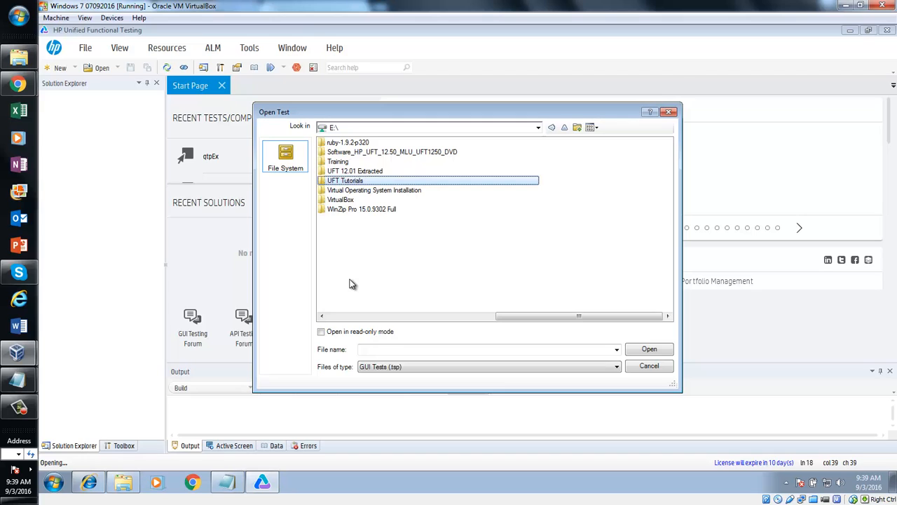
key(Return)
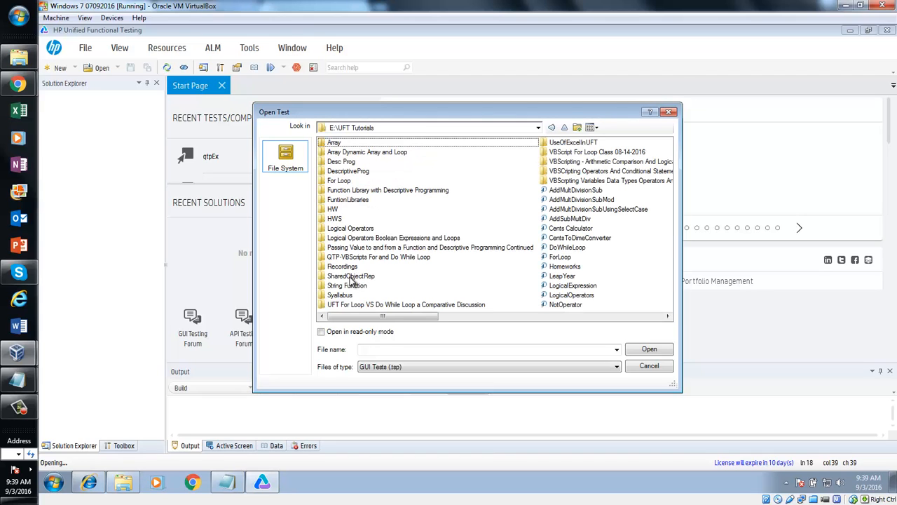
Open the test CreateAnExcelFileAndSave from the UseOfExcelInUFT folder.
click(464, 239)
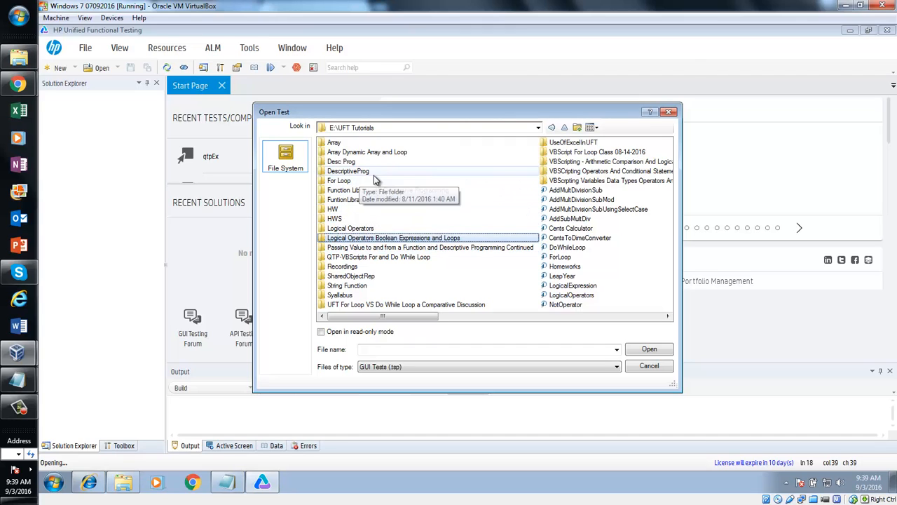
double_click(573, 142)
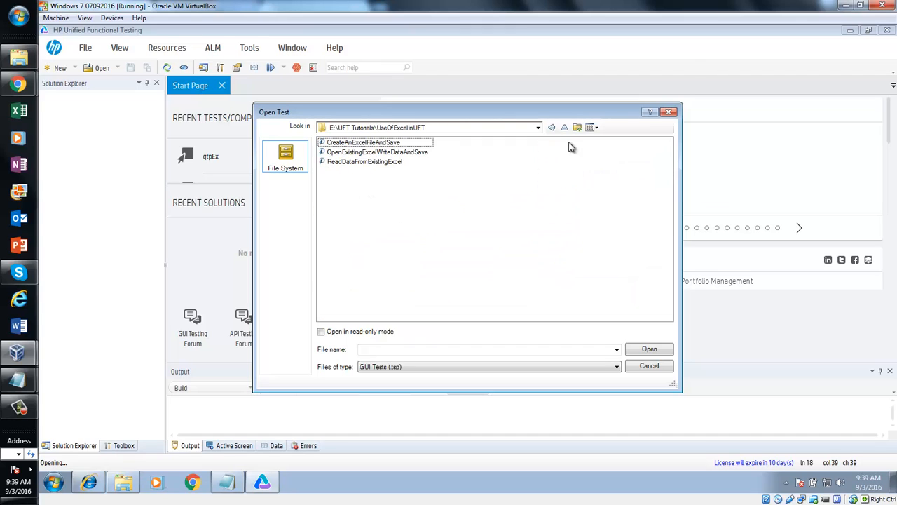
click(362, 145)
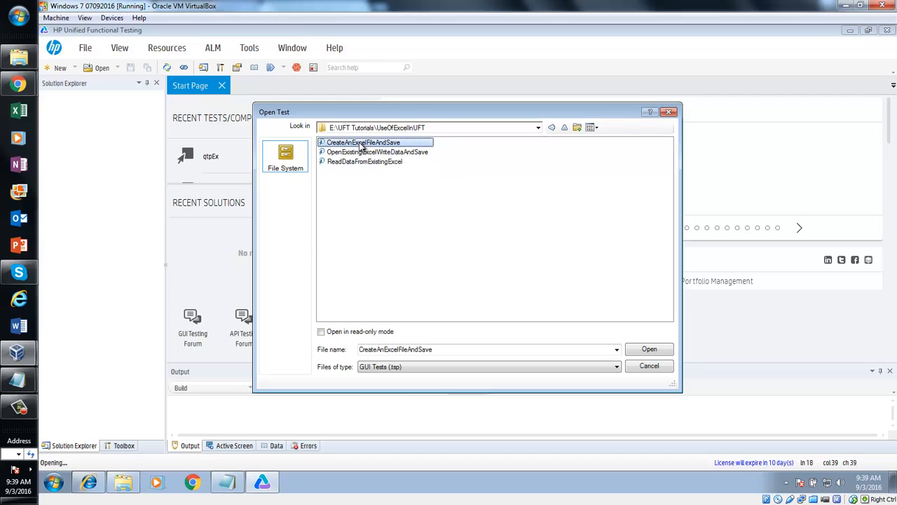
click(362, 143)
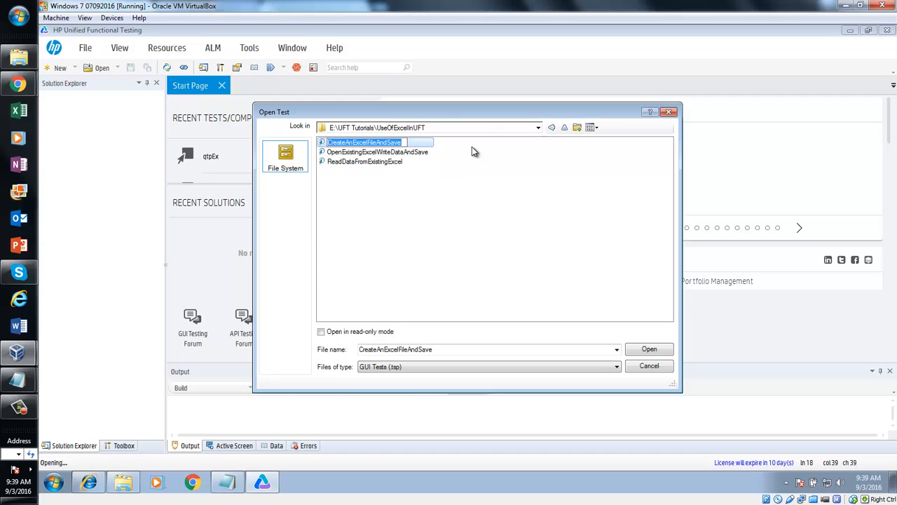
double_click(382, 143)
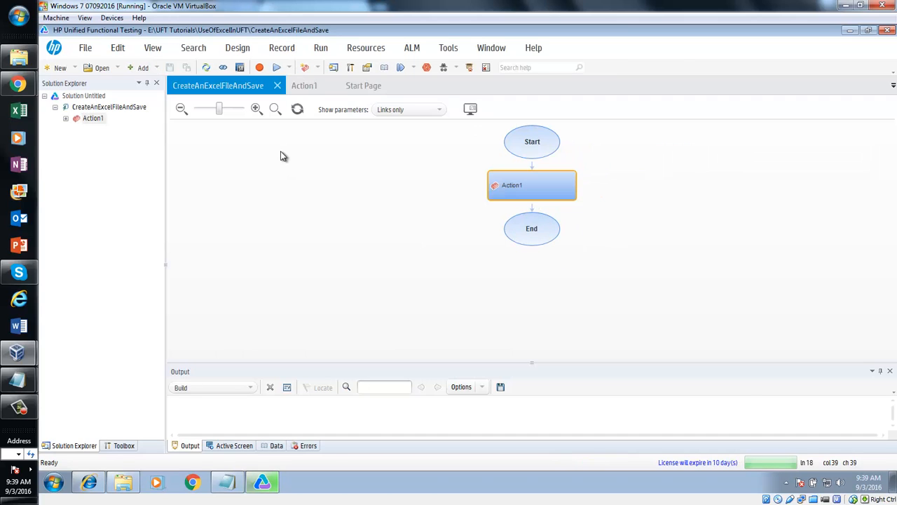
Show the Action1 script, run the test, and stop the run at the line 12 error.
click(305, 84)
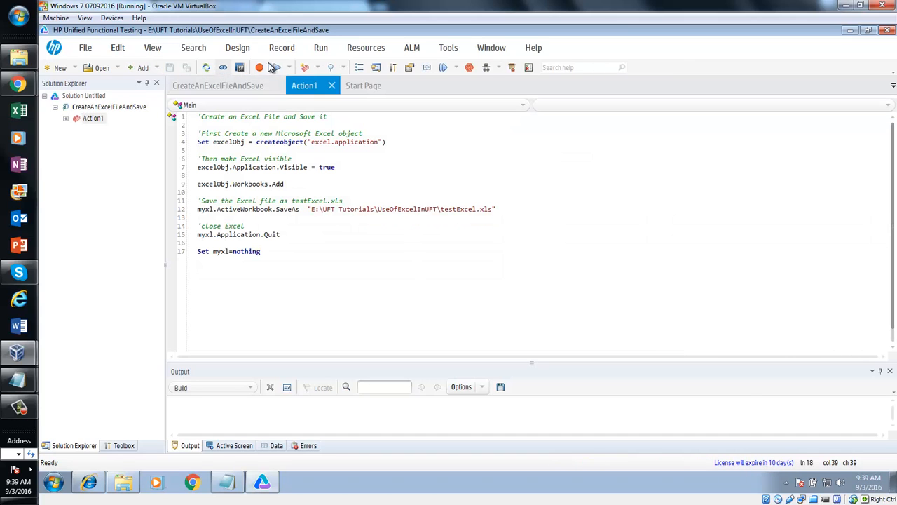
click(276, 67)
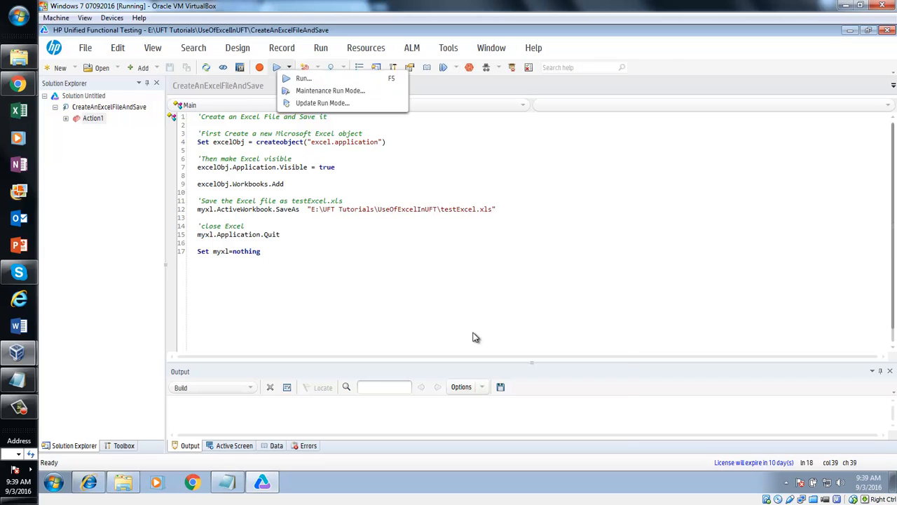
click(537, 413)
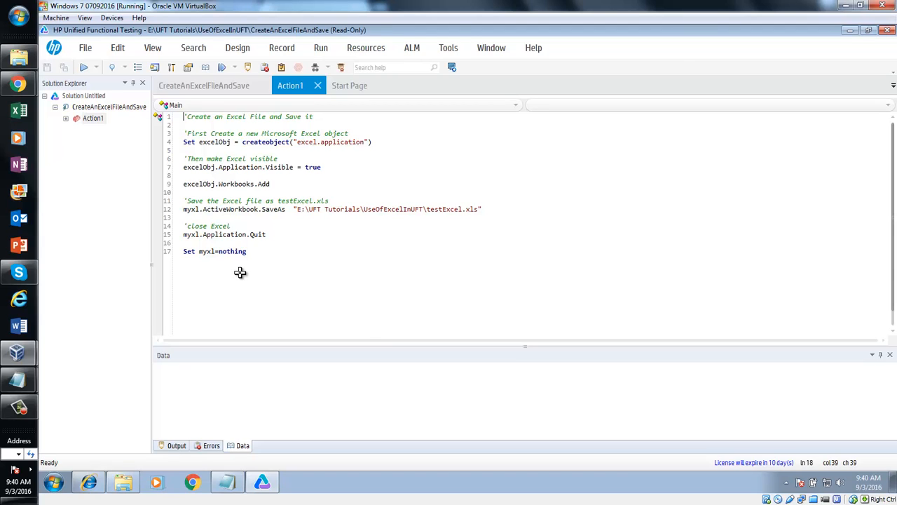
key(F5)
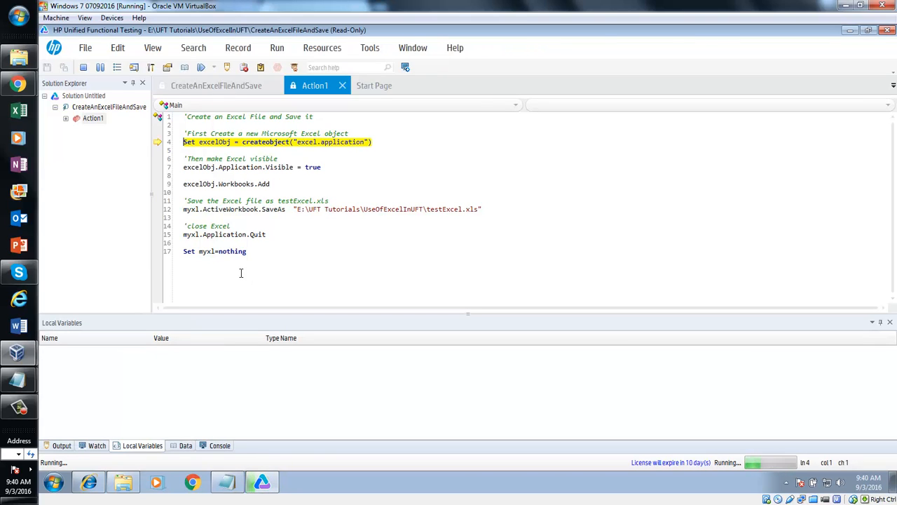
key(F10)
key(F10)
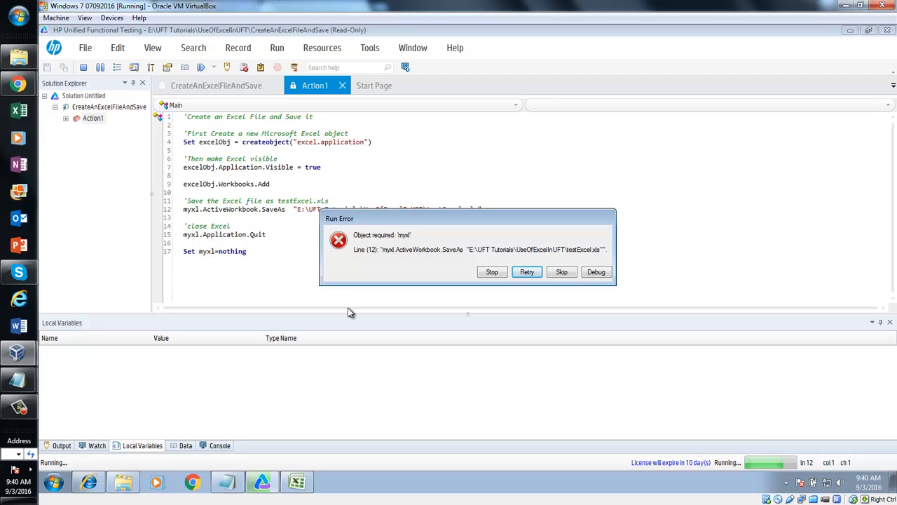
click(492, 272)
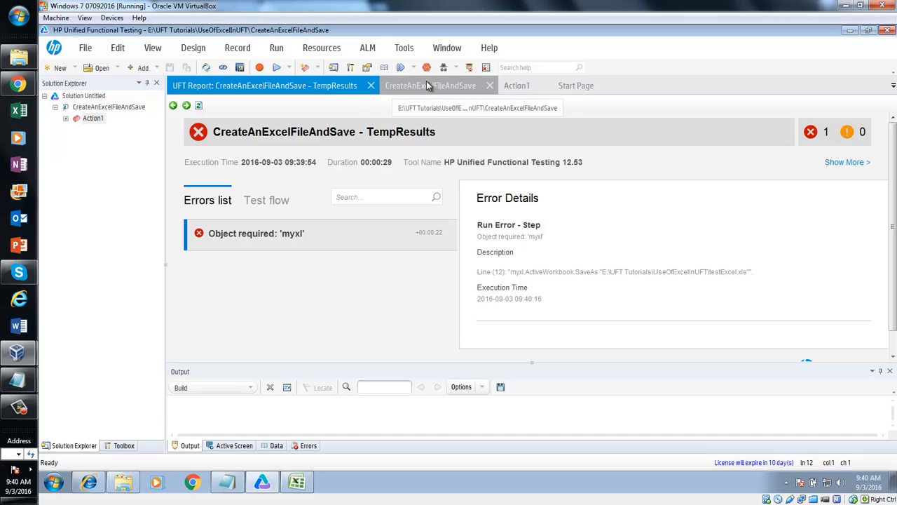
In the Action1 script, replace the object name myxl with excelObj on lines 12, 15 and 17.
click(515, 82)
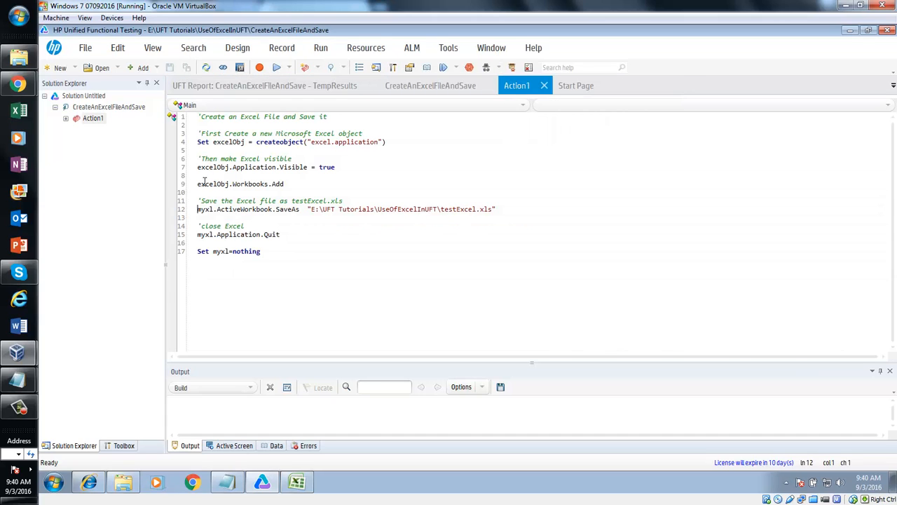
drag(198, 184, 230, 188)
key(ctrl+c)
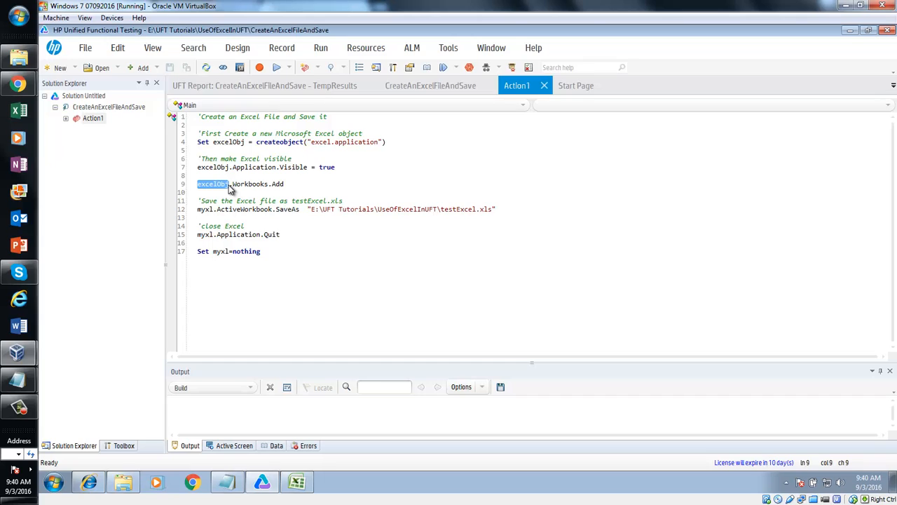
click(200, 210)
drag(203, 211, 230, 252)
key(ctrl+v)
key(ctrl+v)
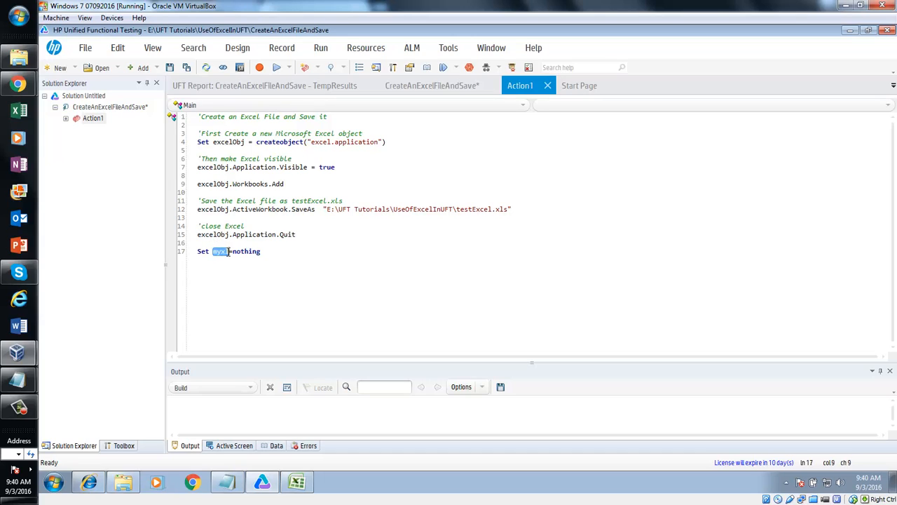
key(ctrl+v)
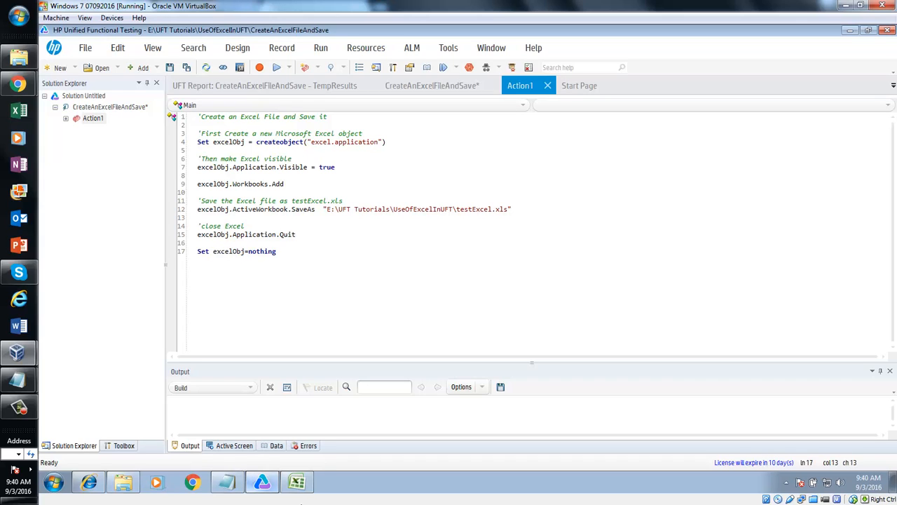
Close the Excel workbook left open by the stopped run and save the corrected test.
click(297, 482)
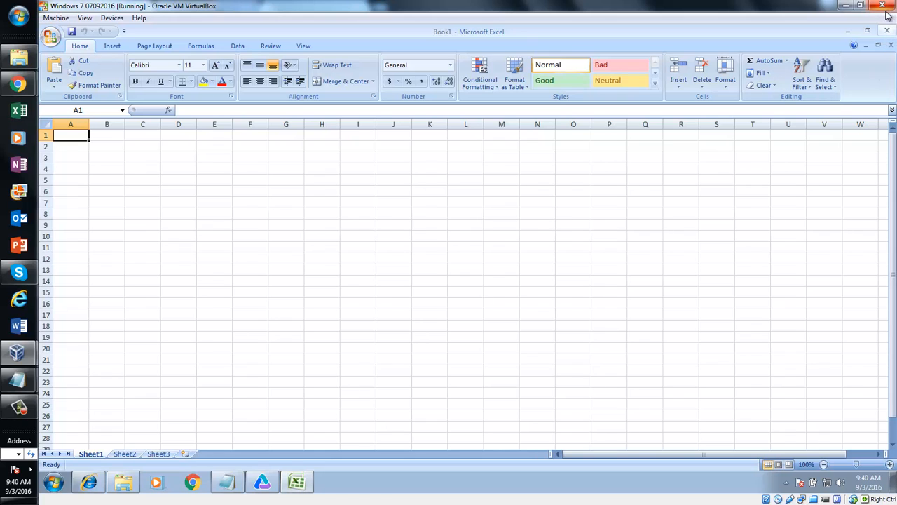
click(887, 32)
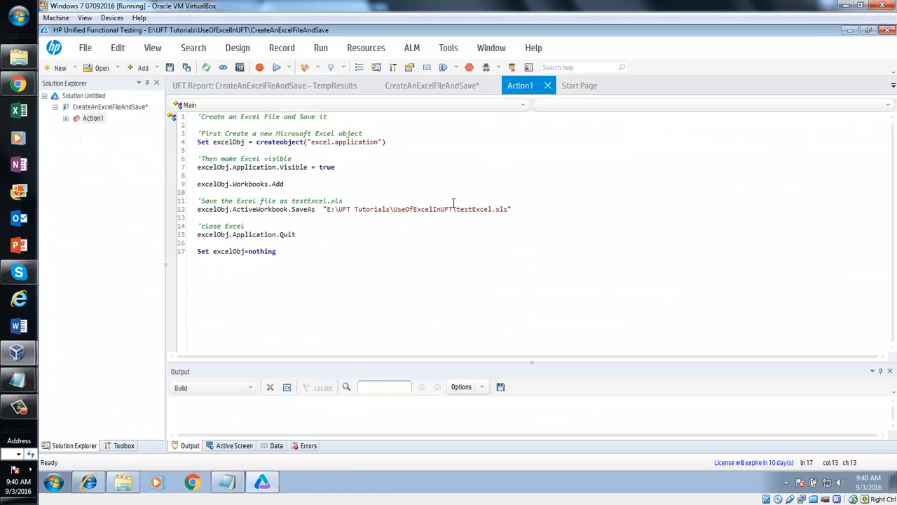
click(185, 69)
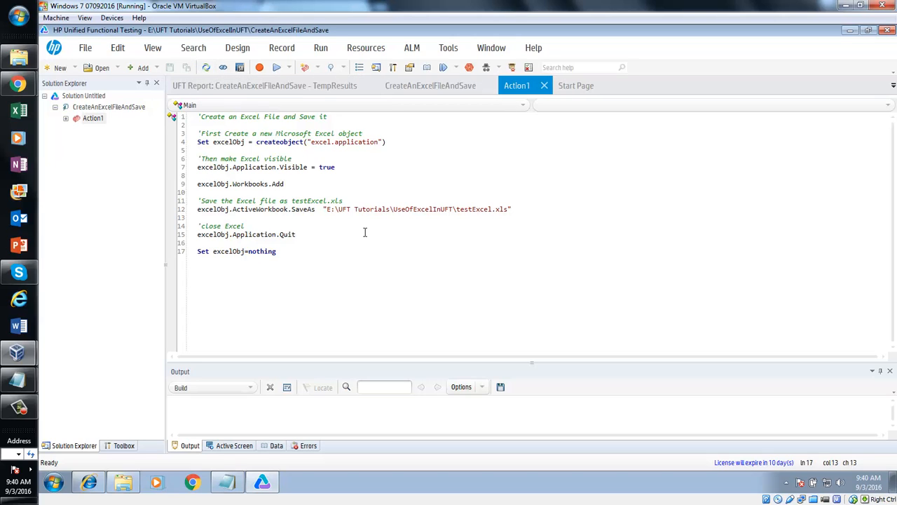
Copy the path E:\UFT Tutorials\UseOfExcelInUFT from line 12 of the script and open that folder in Windows Explorer.
click(334, 209)
drag(328, 209, 455, 210)
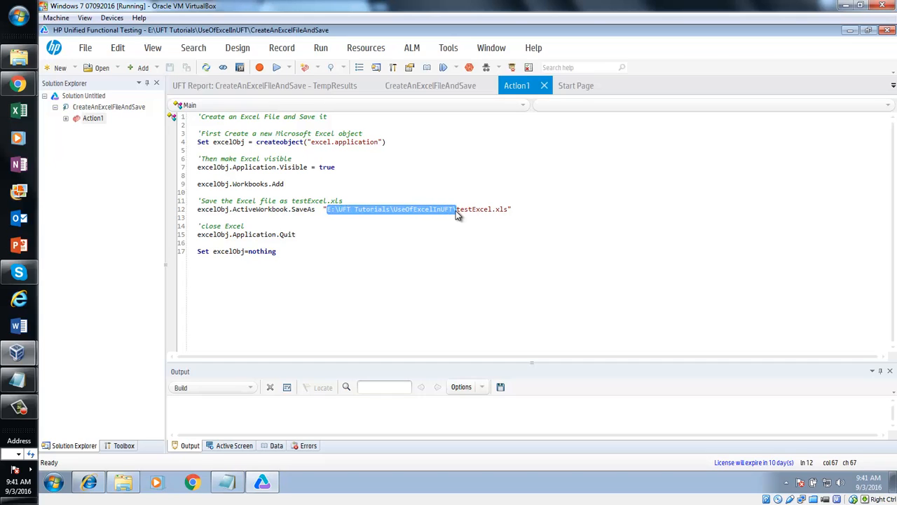
click(421, 209)
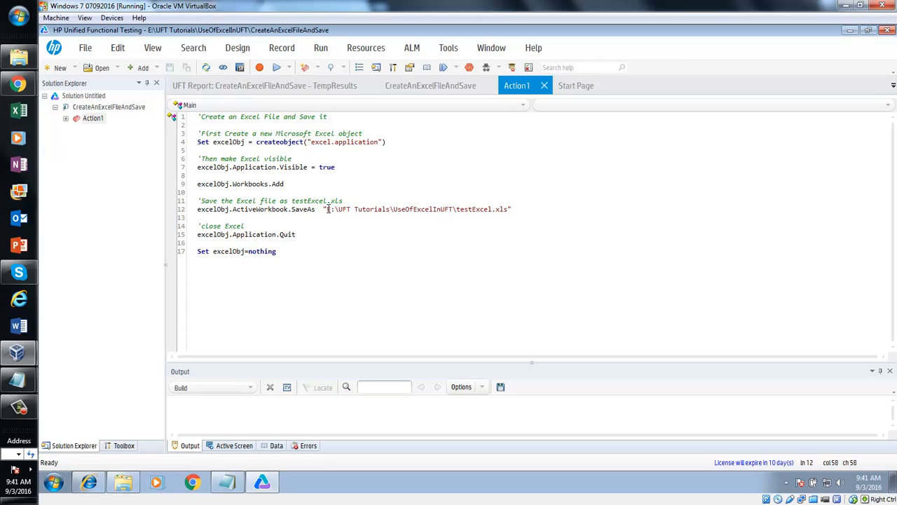
drag(328, 209, 450, 209)
key(ctrl+c)
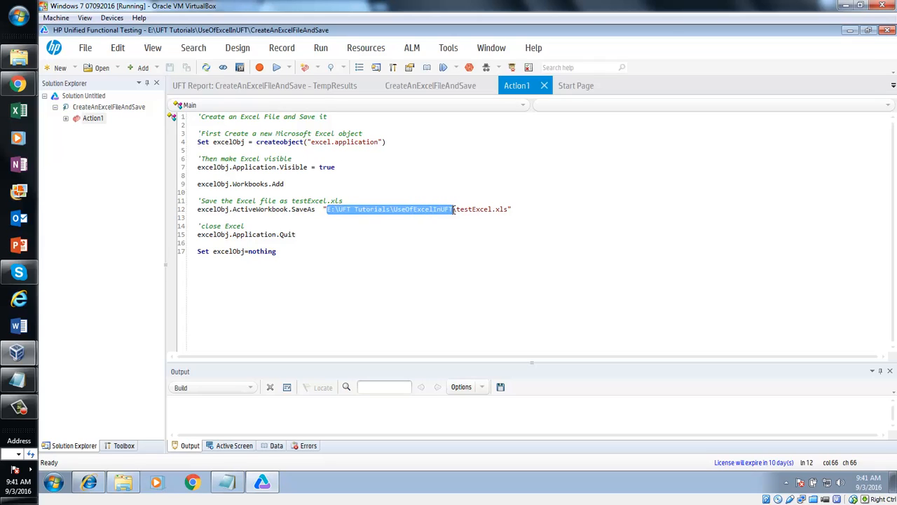
click(123, 481)
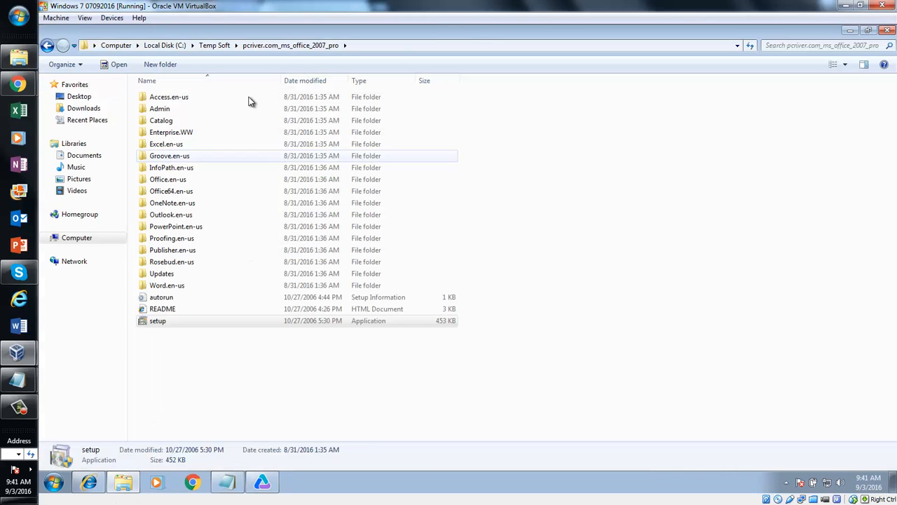
click(384, 46)
key(ctrl+v)
key(Return)
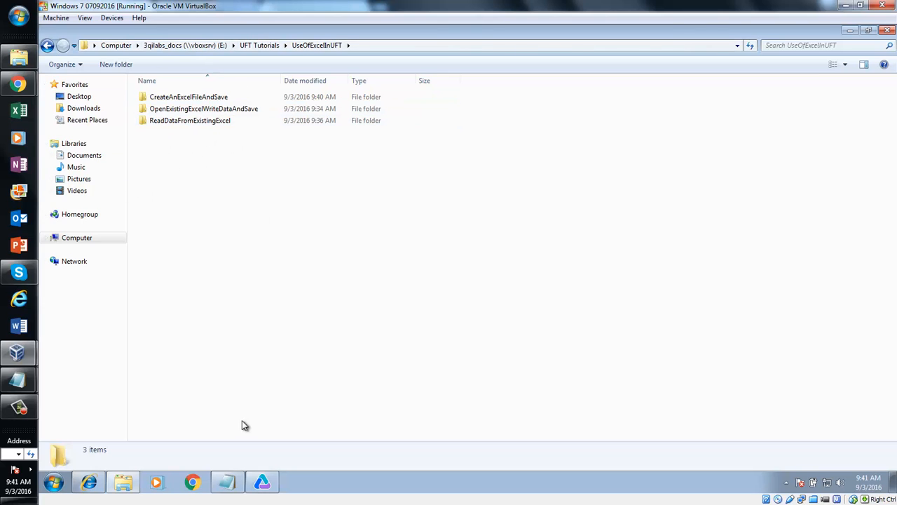
Return to UFT and run the CreateAnExcelFileAndSave test with the temporary run results folder.
click(263, 483)
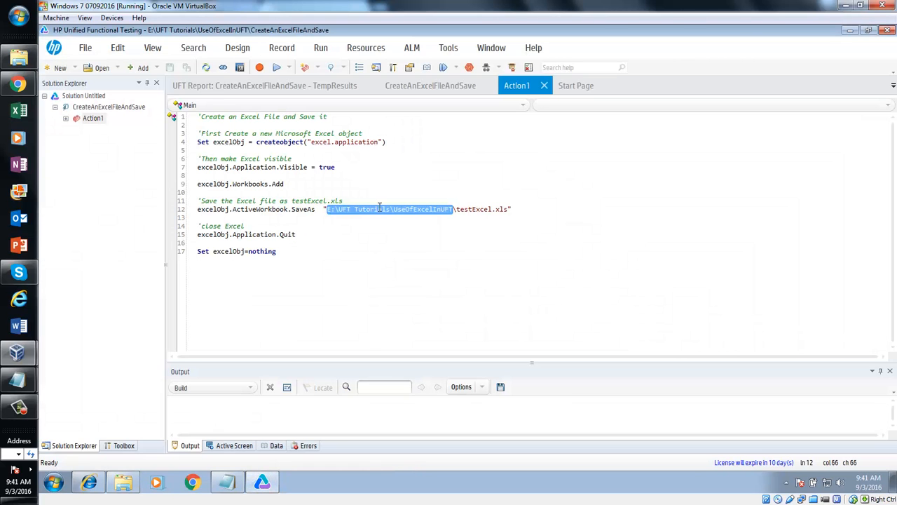
click(277, 67)
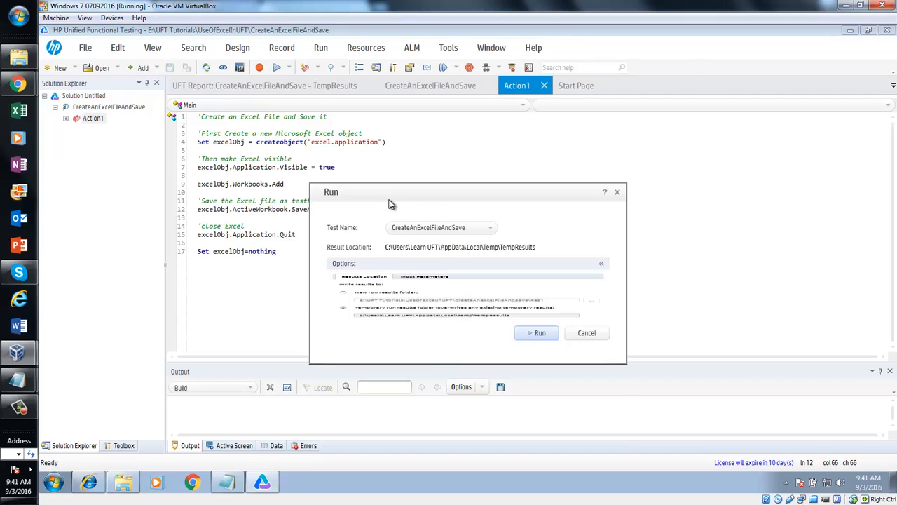
click(536, 416)
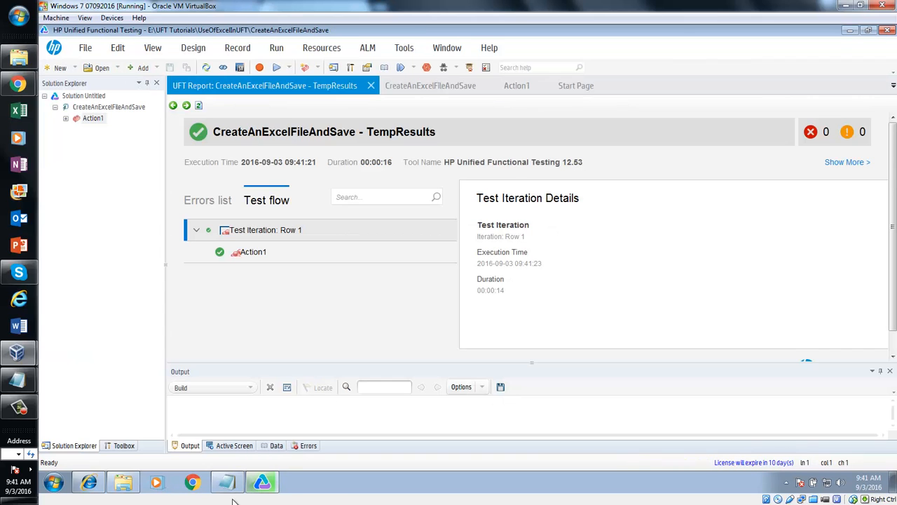
Check the refreshed UseOfExcelInUFT folder for testExcel, and review excelObj on line 4 and the file name on line 12 of Action1.
click(124, 482)
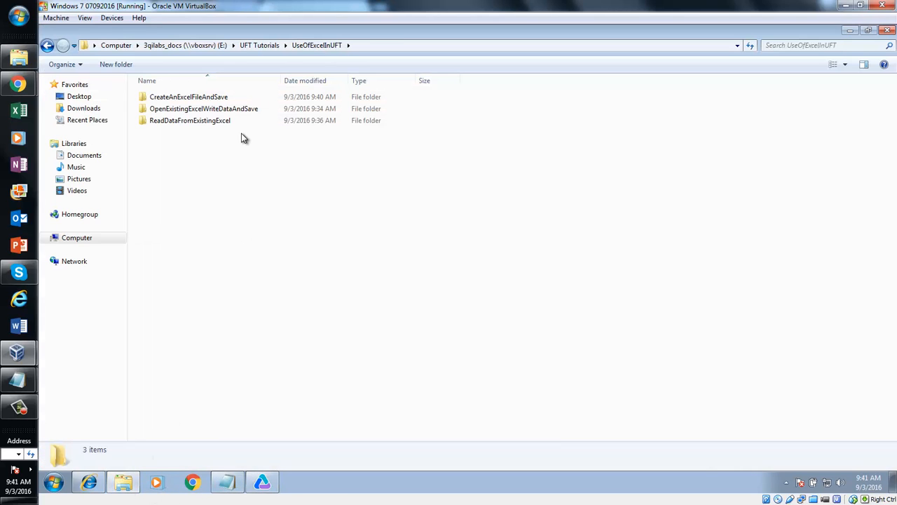
click(392, 47)
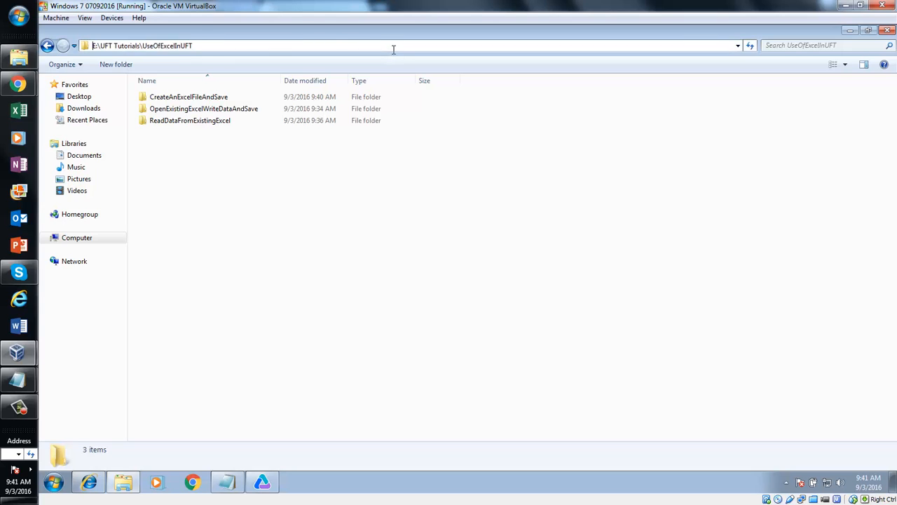
key(Return)
click(159, 134)
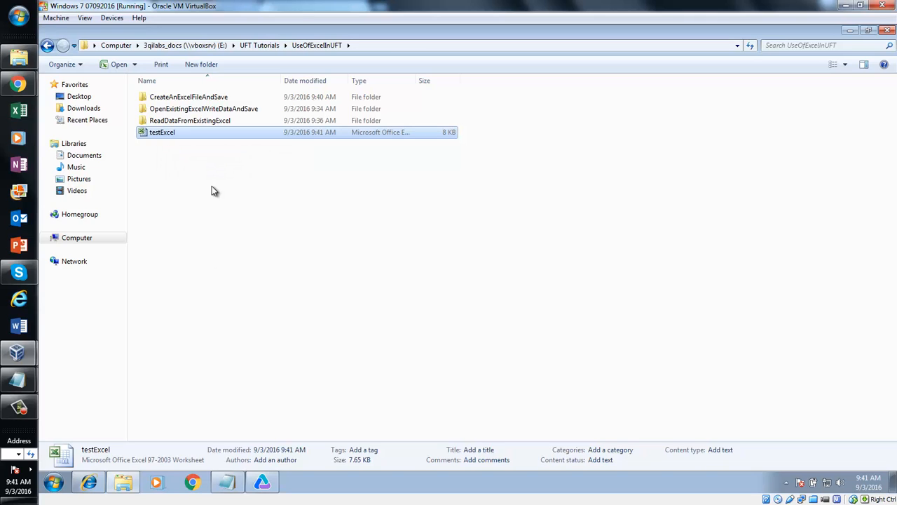
click(262, 483)
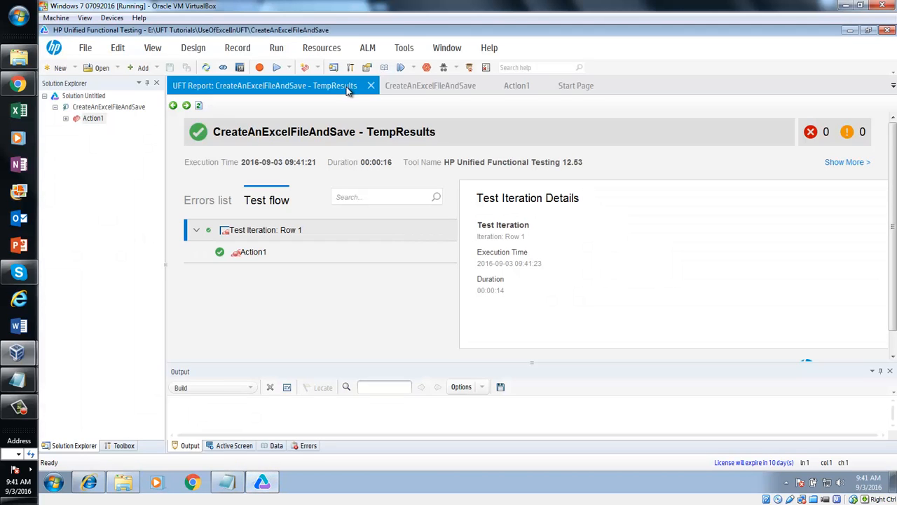
click(517, 86)
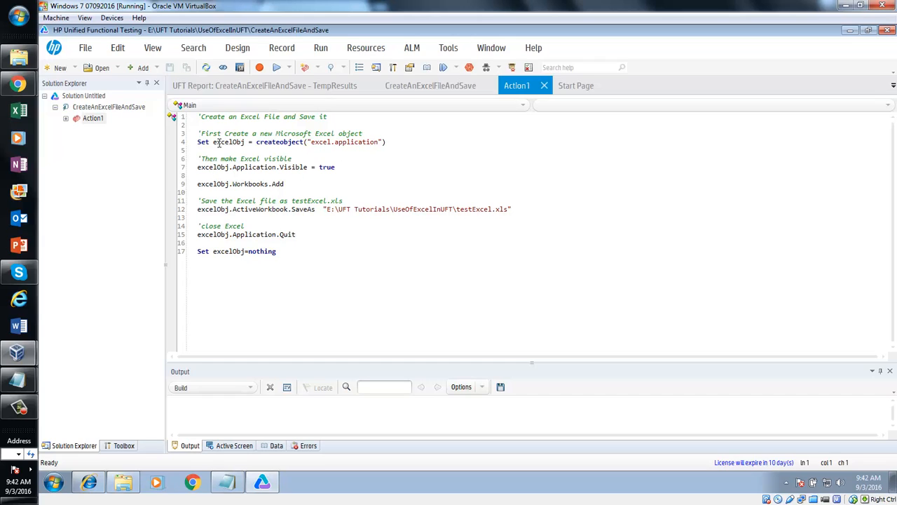
drag(211, 142, 247, 141)
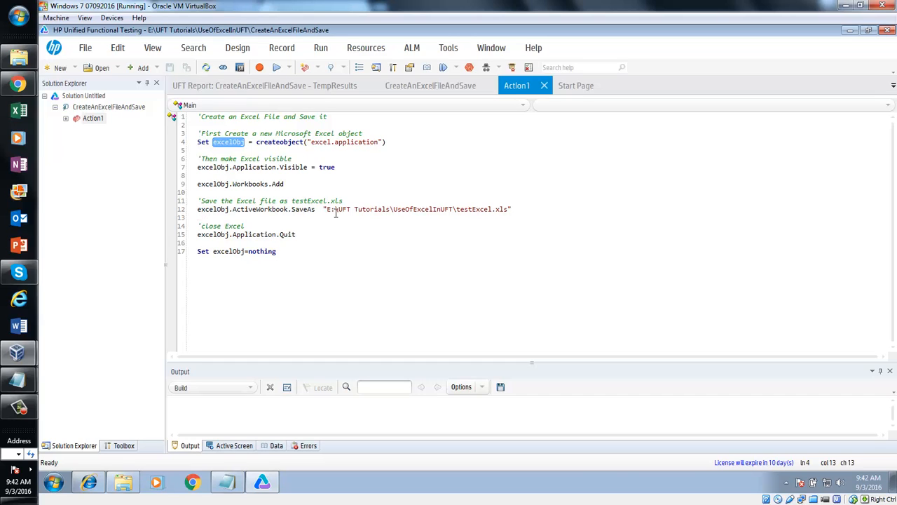
drag(456, 210, 508, 209)
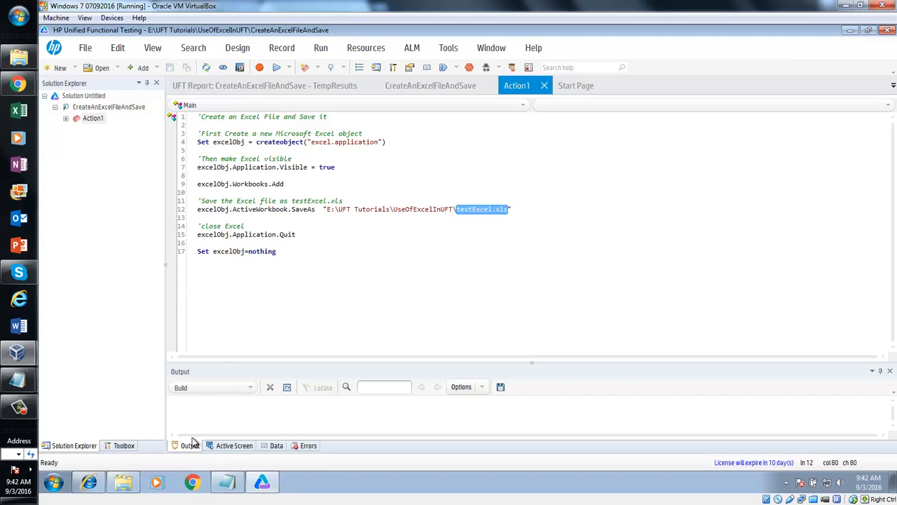
Permanently delete the testExcel file from the UseOfExcelInUFT folder.
click(120, 482)
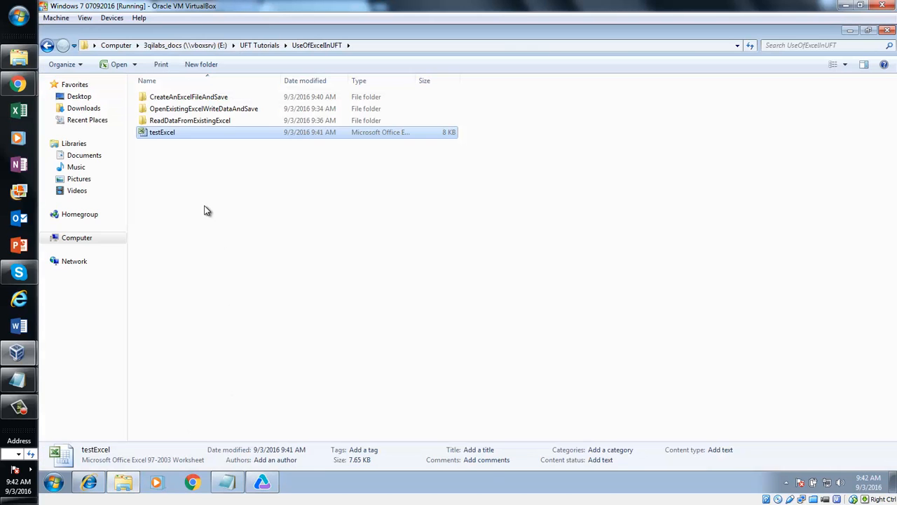
key(shift+Delete)
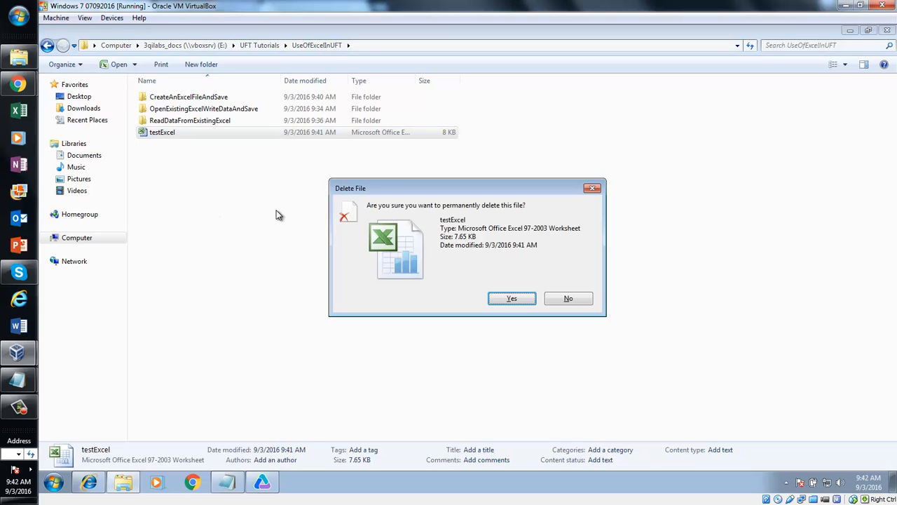
click(511, 299)
Set a breakpoint on line 4 of Action1 in UFT, run the test to it, and step over the createobject line.
click(262, 482)
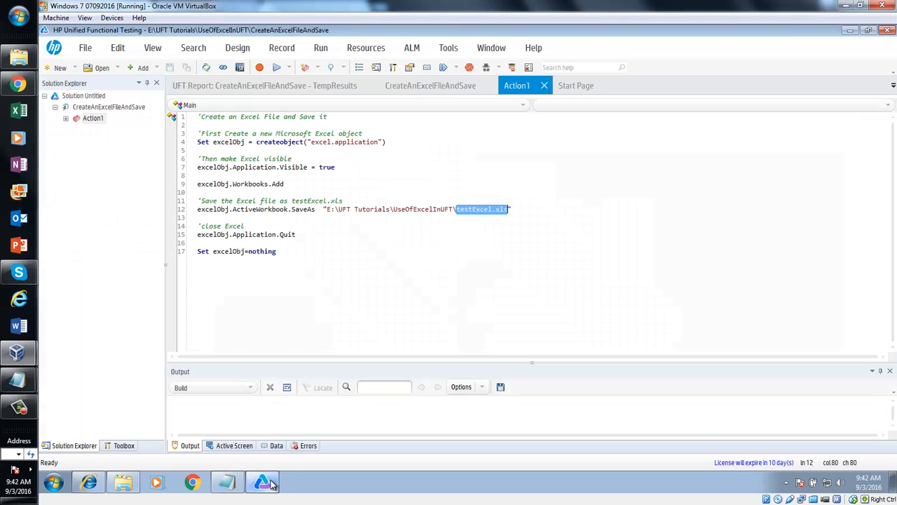
click(171, 142)
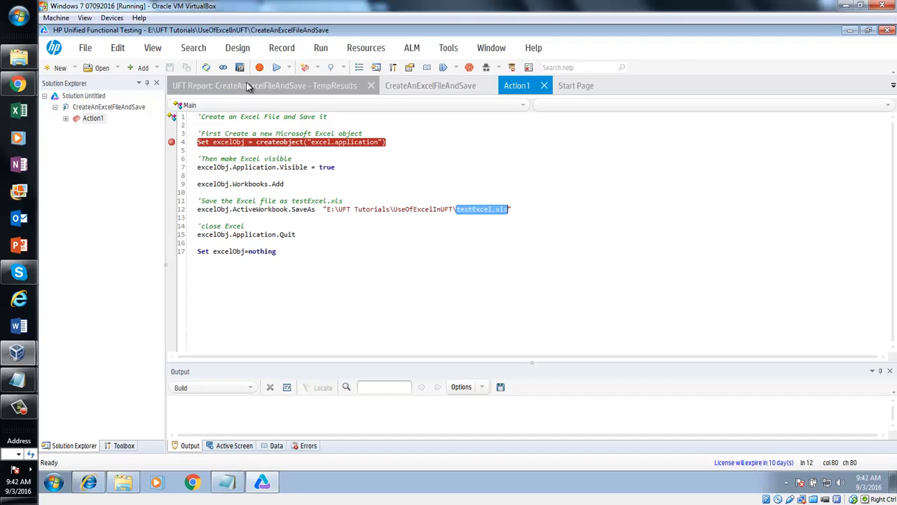
click(277, 67)
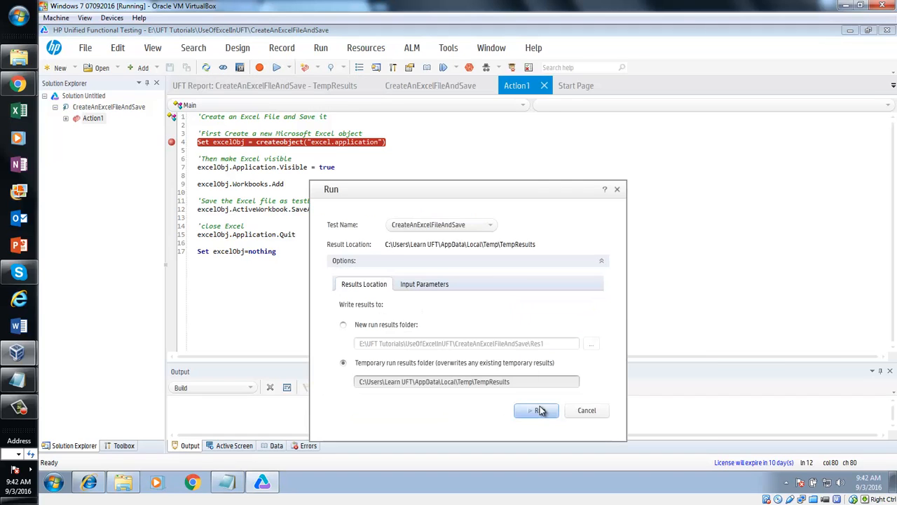
click(540, 411)
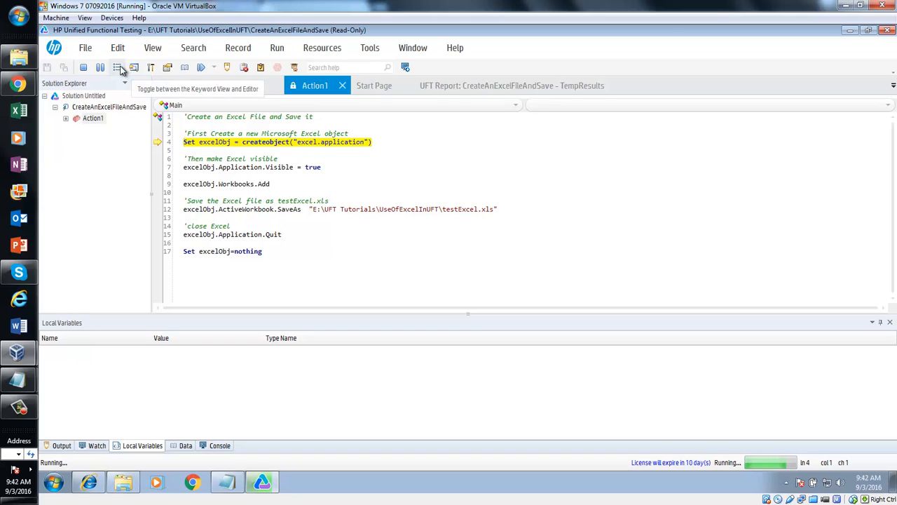
click(117, 67)
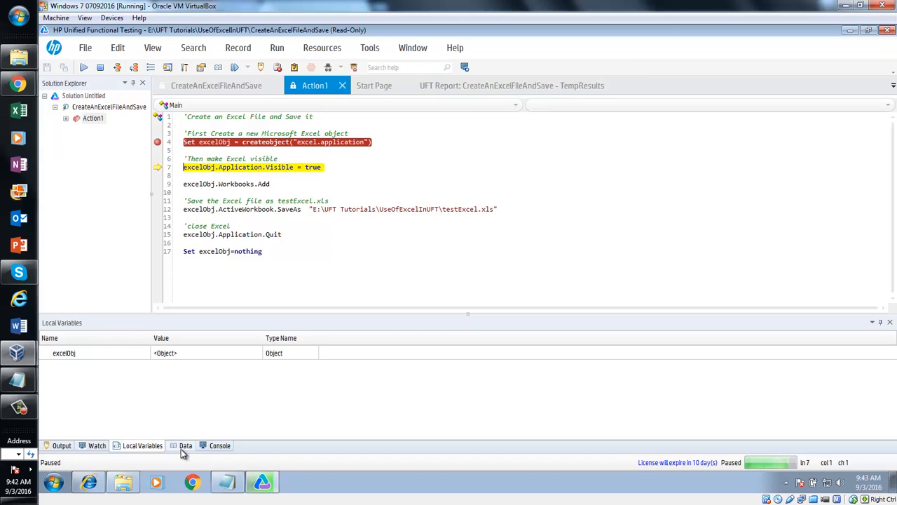
click(19, 407)
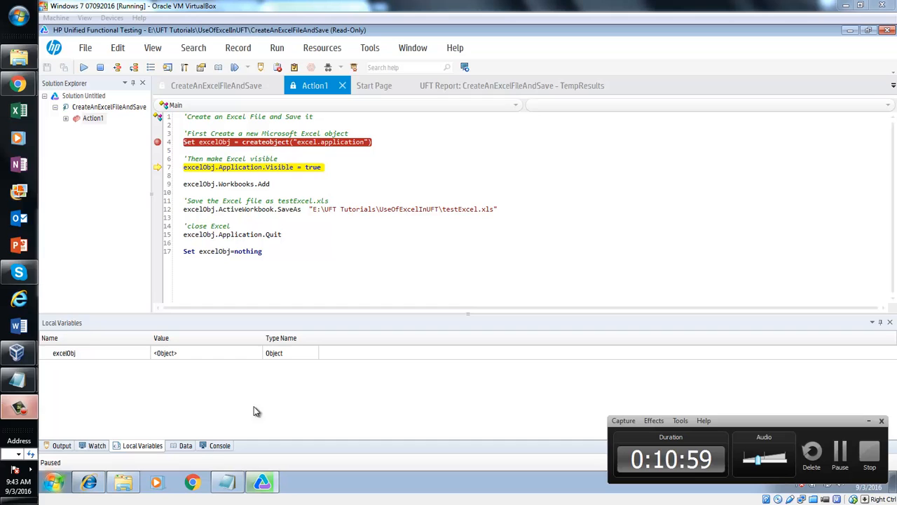
click(841, 459)
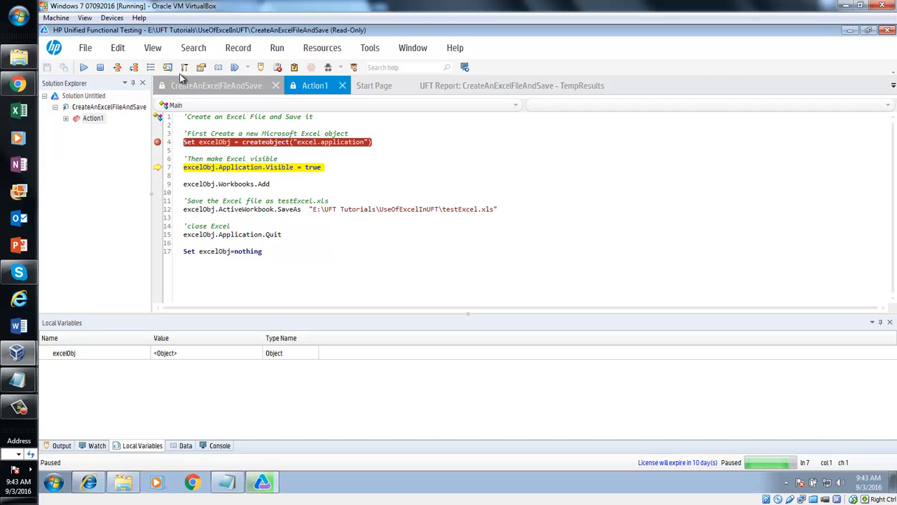
Step over line 7, which makes Excel visible, and inspect the Excel window before returning to the script.
click(119, 68)
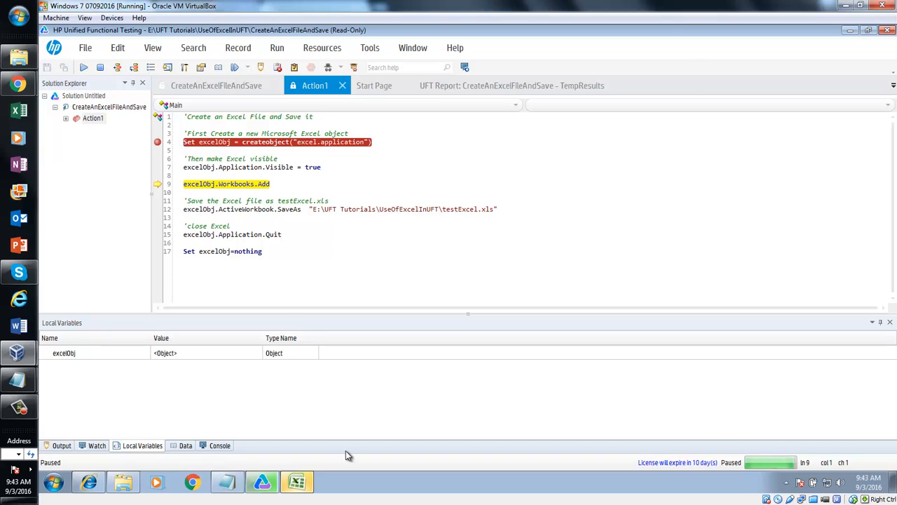
click(298, 483)
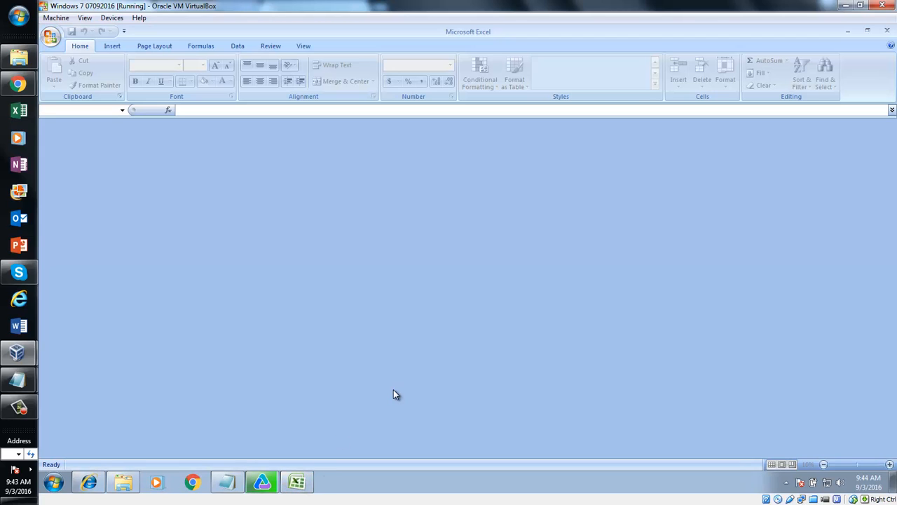
click(258, 484)
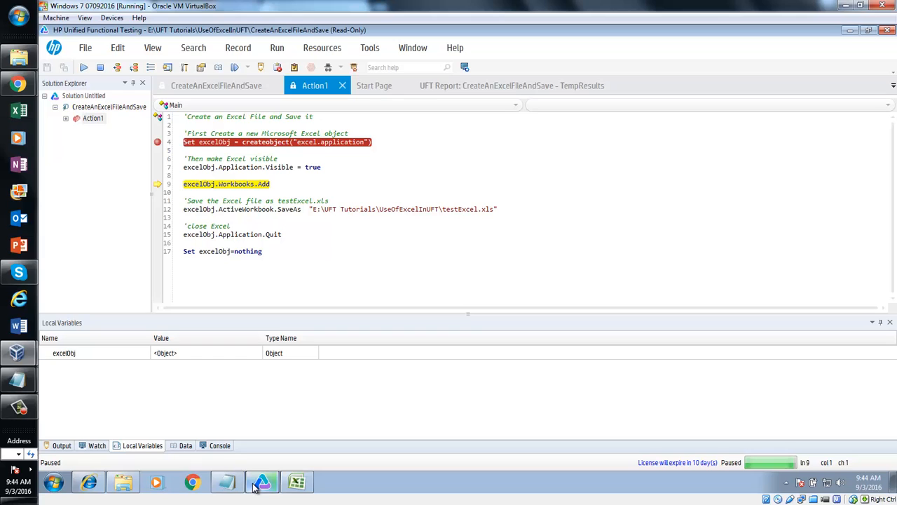
click(298, 484)
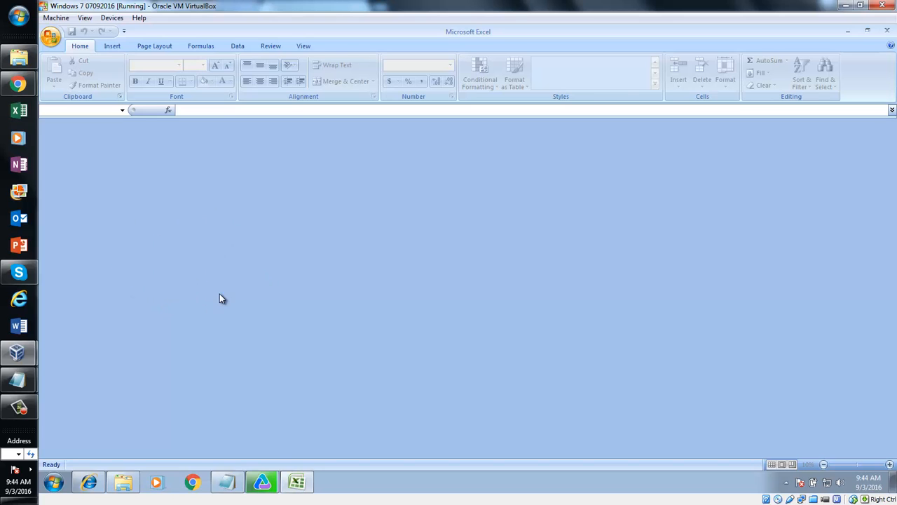
click(298, 482)
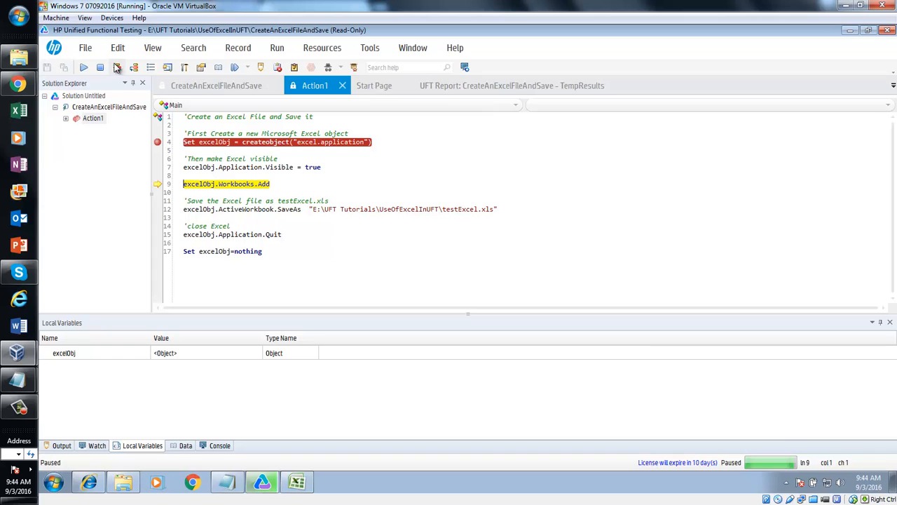
Step over the Workbooks.Add line and check the new workbook in Excel.
click(117, 67)
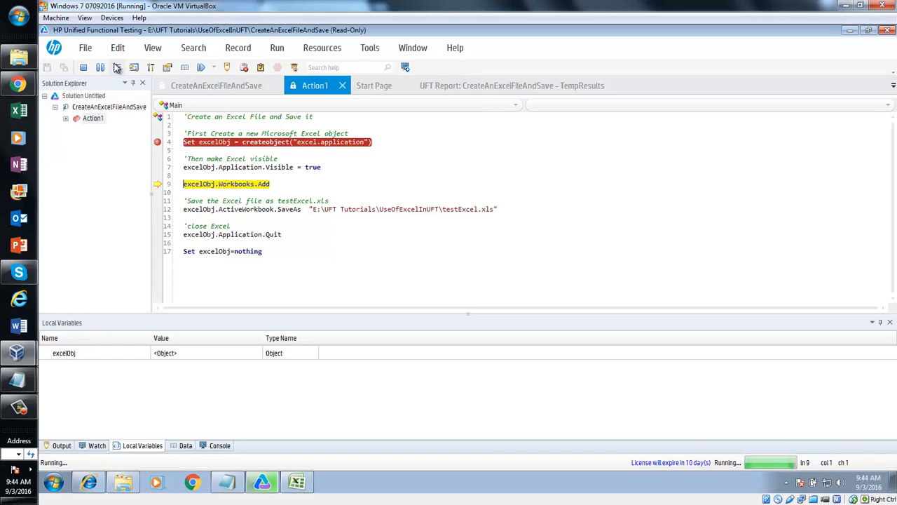
click(297, 481)
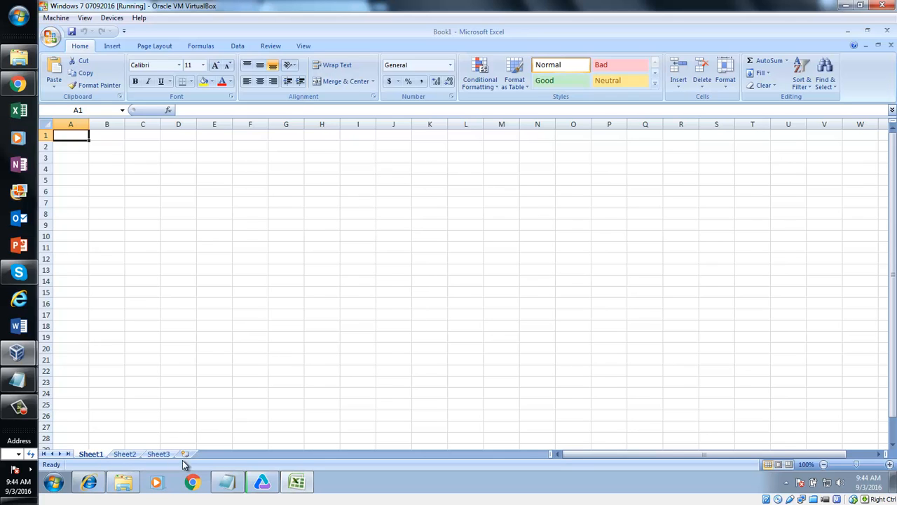
click(261, 482)
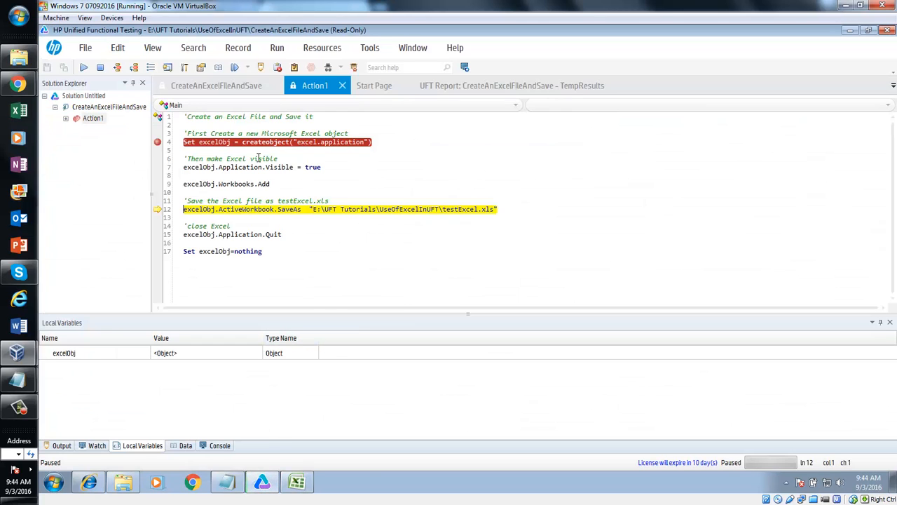
Check the UseOfExcelInUFT folder for testExcel, and step over the SaveAs statement on line 12 in UFT.
click(123, 481)
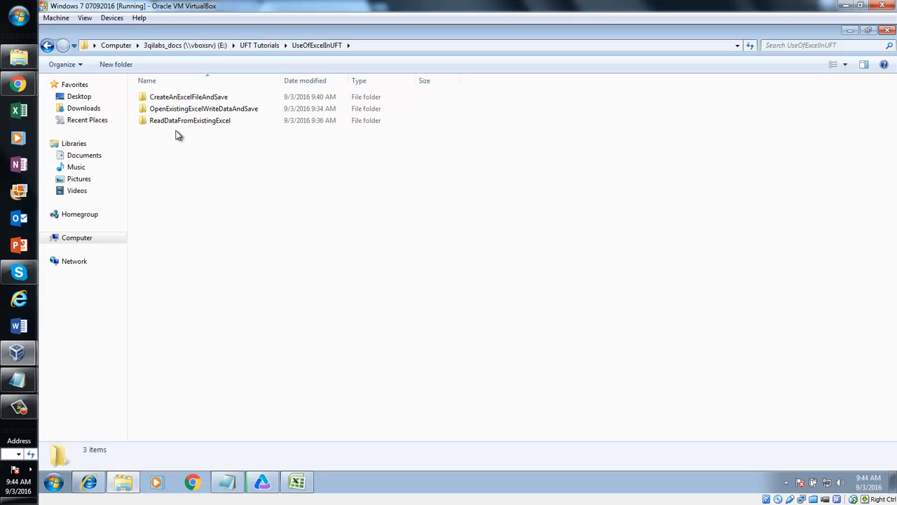
click(262, 484)
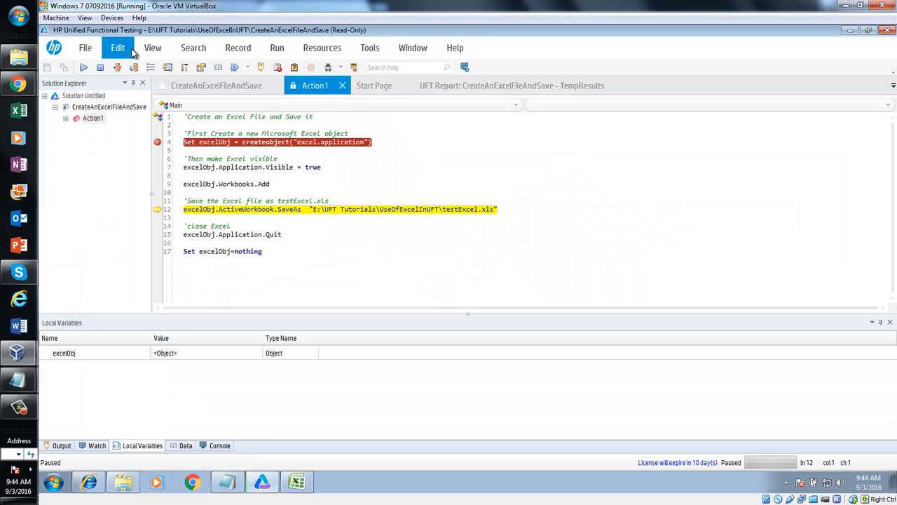
click(117, 67)
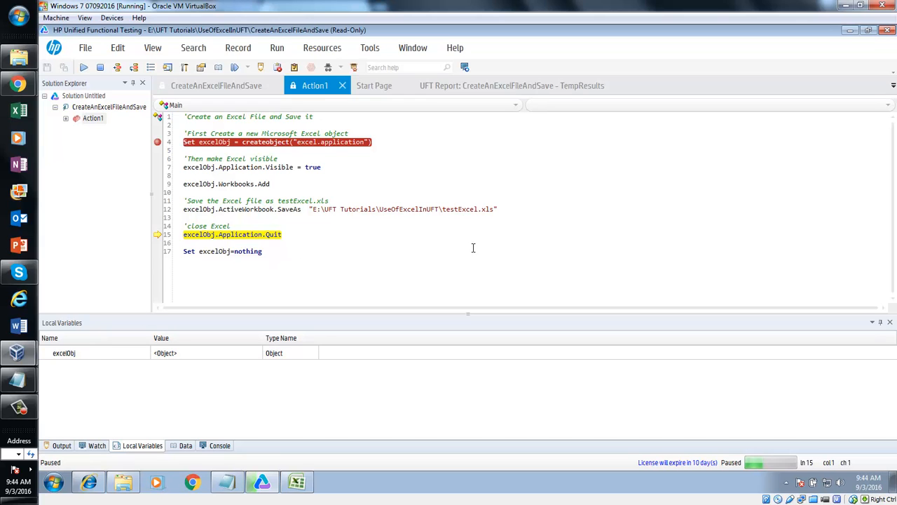
Switch to File Explorer and reload the E:\UFT Tutorials\UseOfExcelInUFT folder to check for the saved testExcel file.
click(130, 491)
click(383, 46)
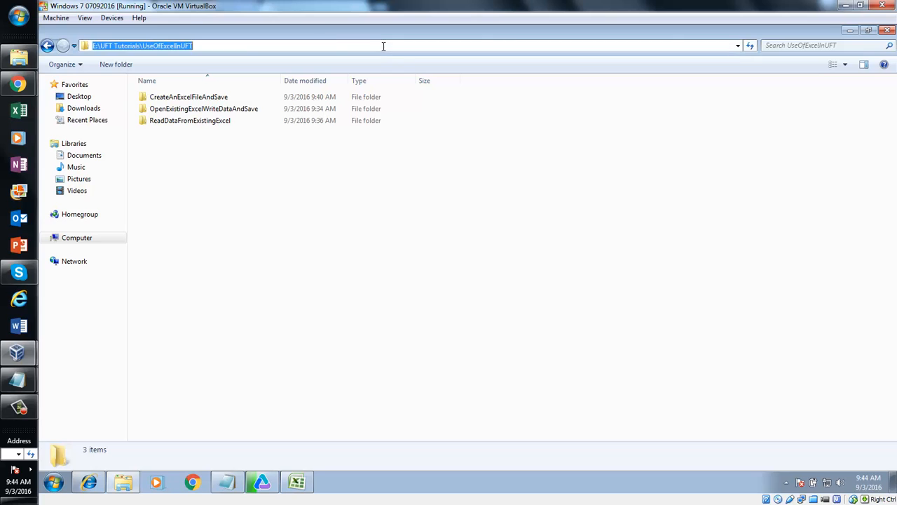
key(Return)
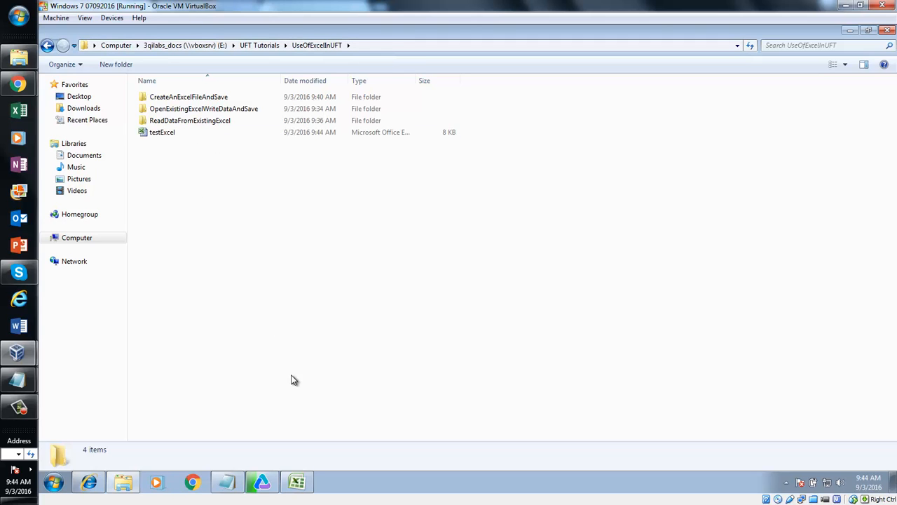
Return to UFT and step through the Application.Quit statement on line 15 and Set excelObj=nothing on line 17 to finish the run.
click(263, 484)
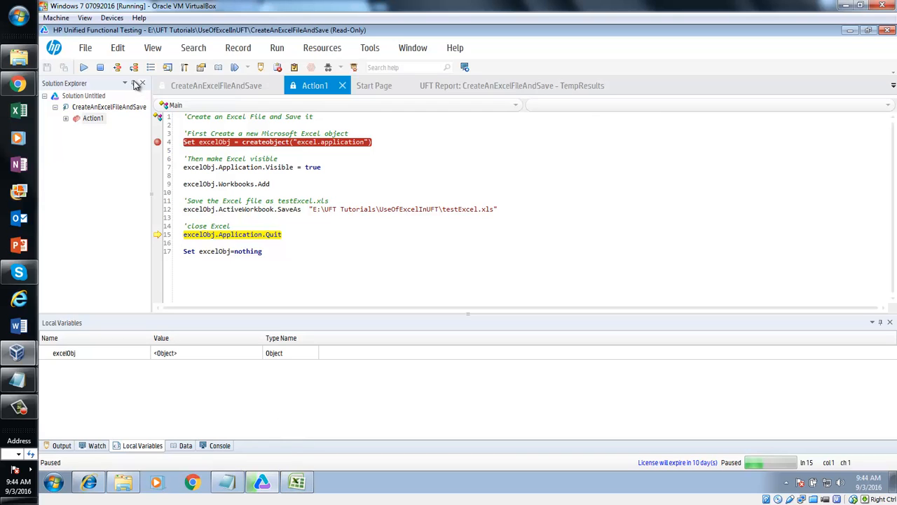
click(118, 67)
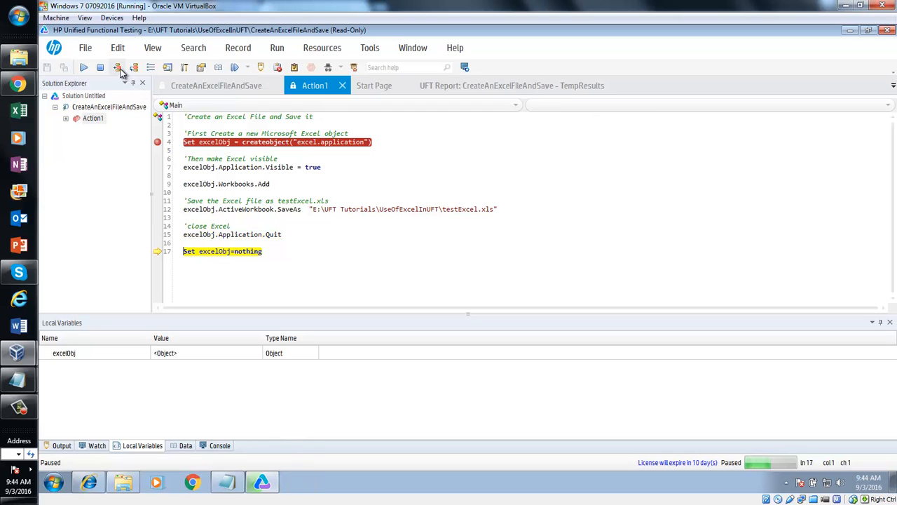
mouse_move(231, 257)
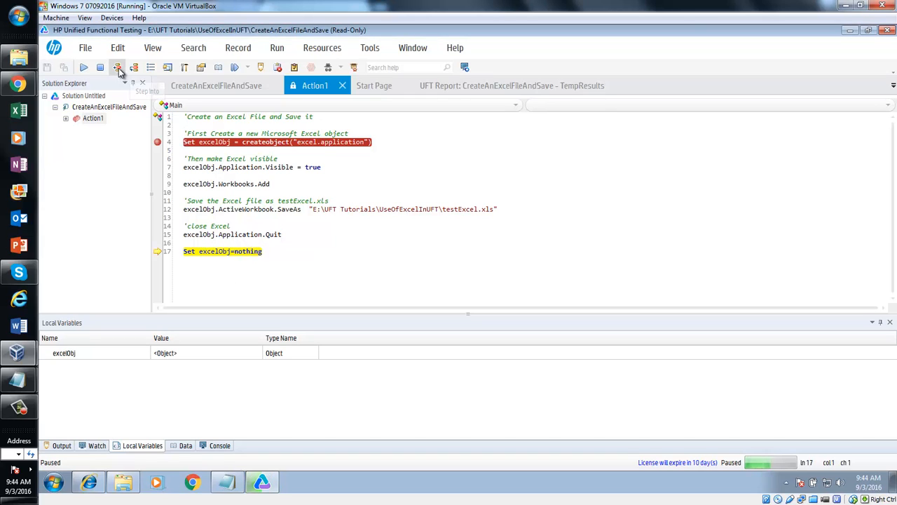
click(118, 67)
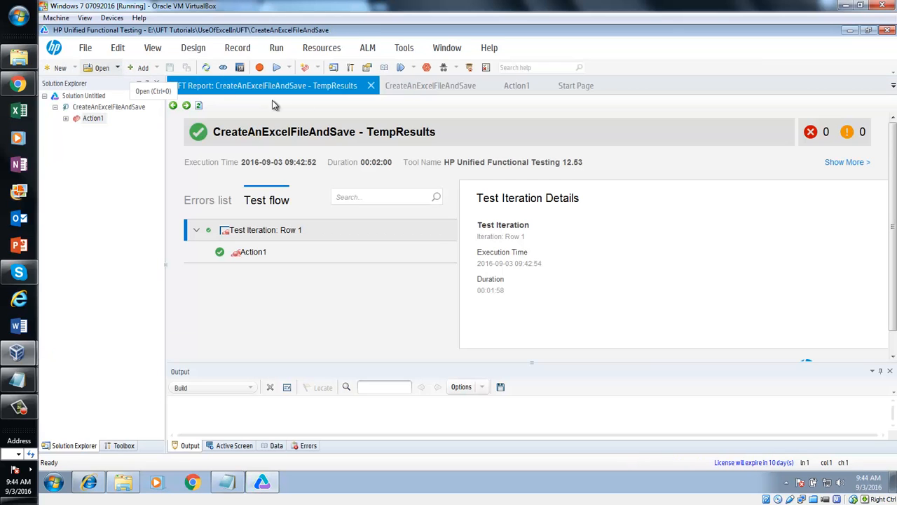
Return from the run report to the Action1 script and highlight testExcel.xls in the SaveAs path on line 12.
click(517, 86)
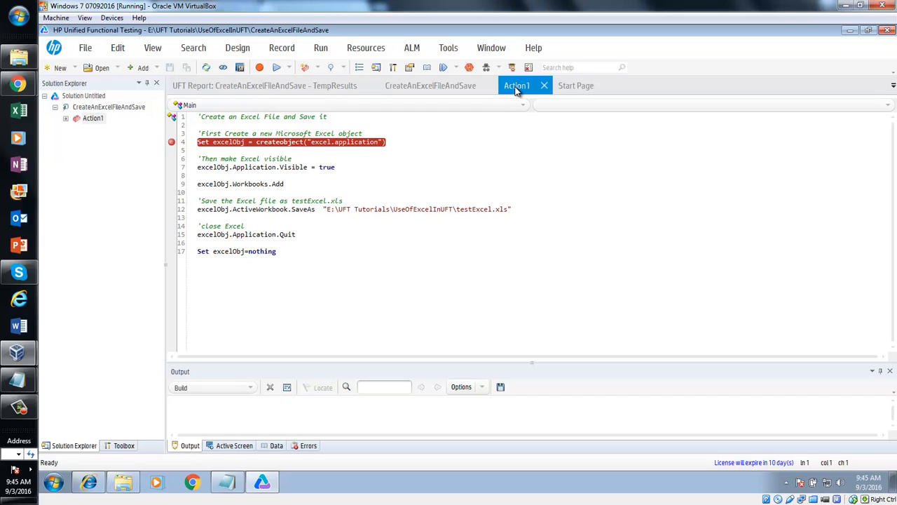
drag(457, 211, 508, 211)
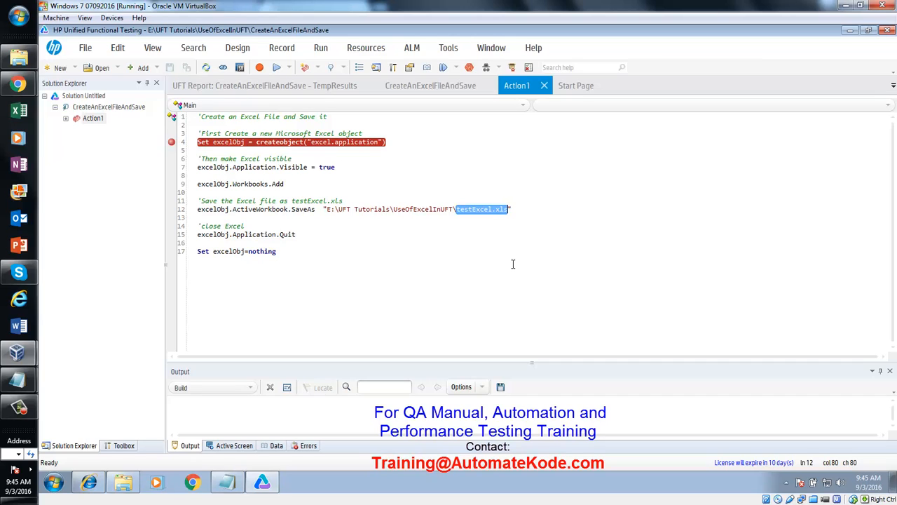
click(19, 409)
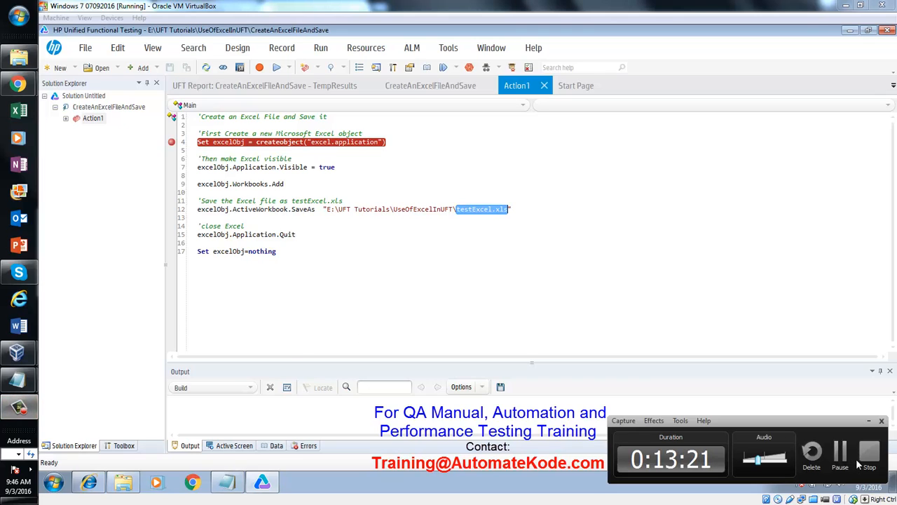